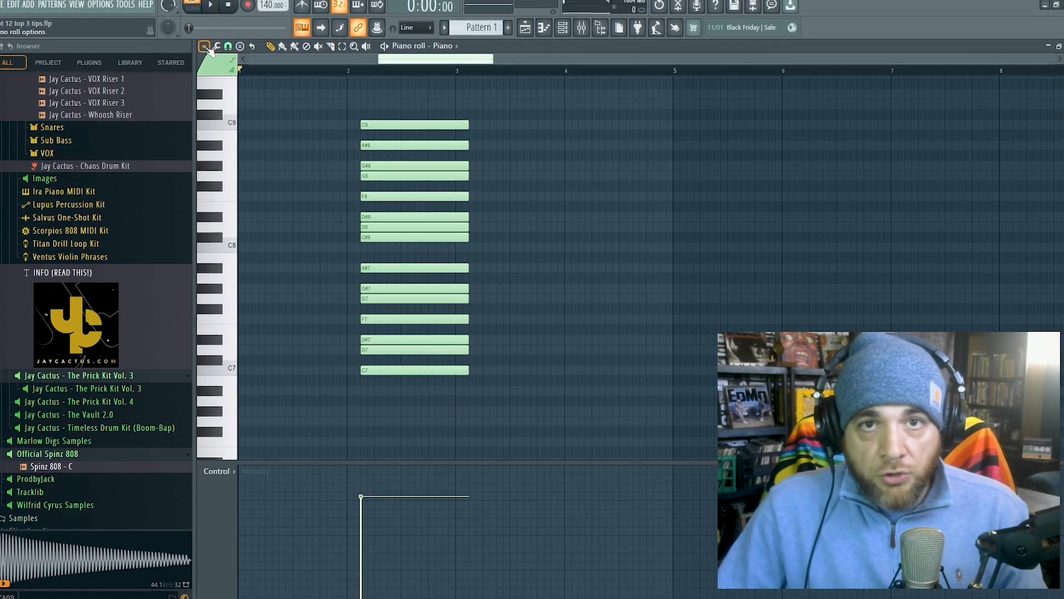
- Look up the scale highlighting options in the piano roll's view settings
left_click(205, 47)
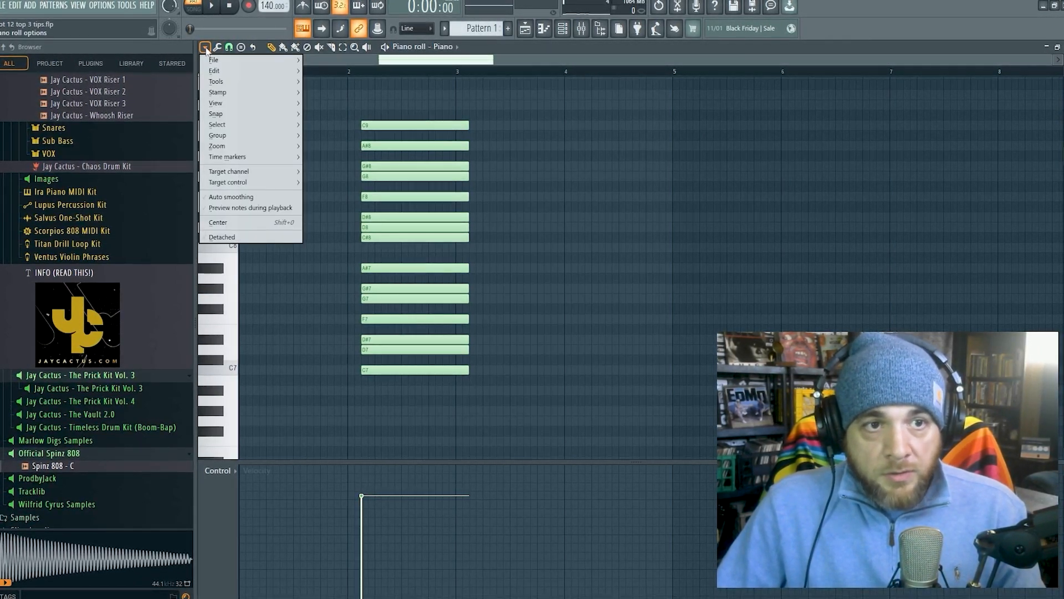
mouse_move(235, 105)
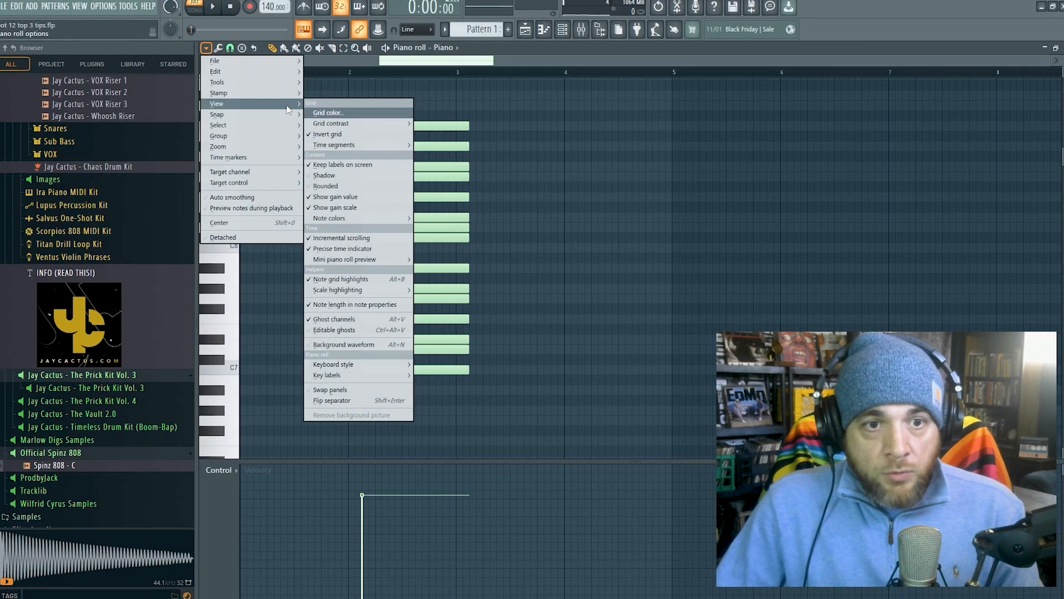
mouse_move(371, 295)
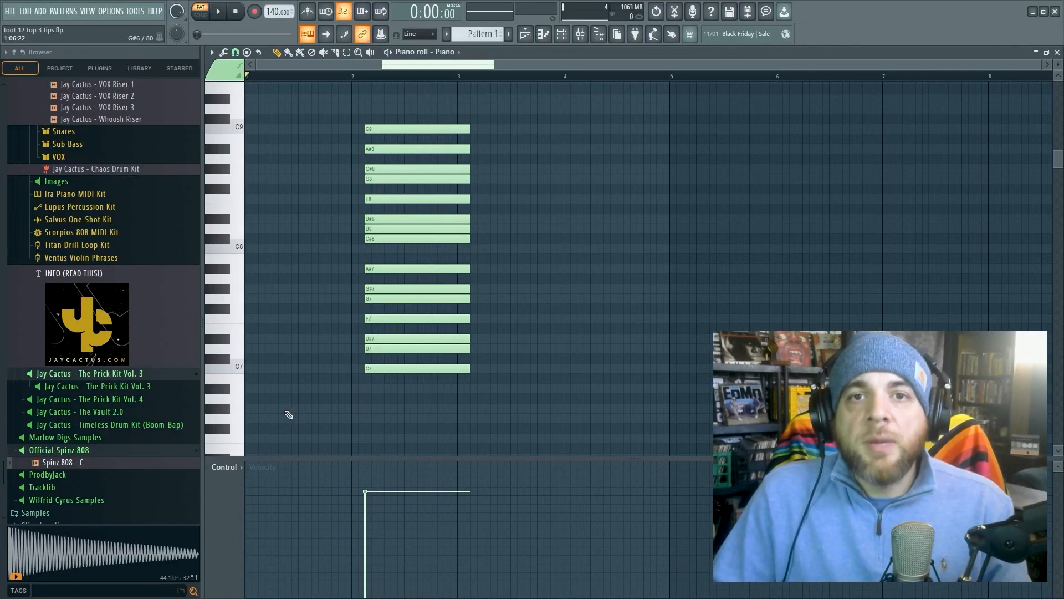
- Draw one-bar C7, D#7 and G7 notes at the start of bar 1 and play back the chord
left_click(247, 369)
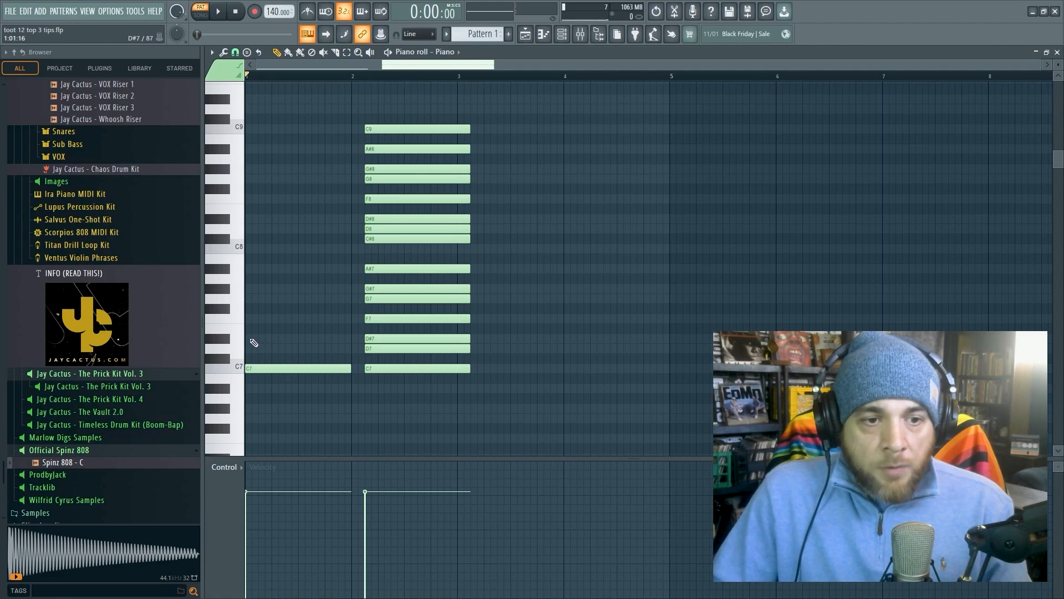
left_click(249, 339)
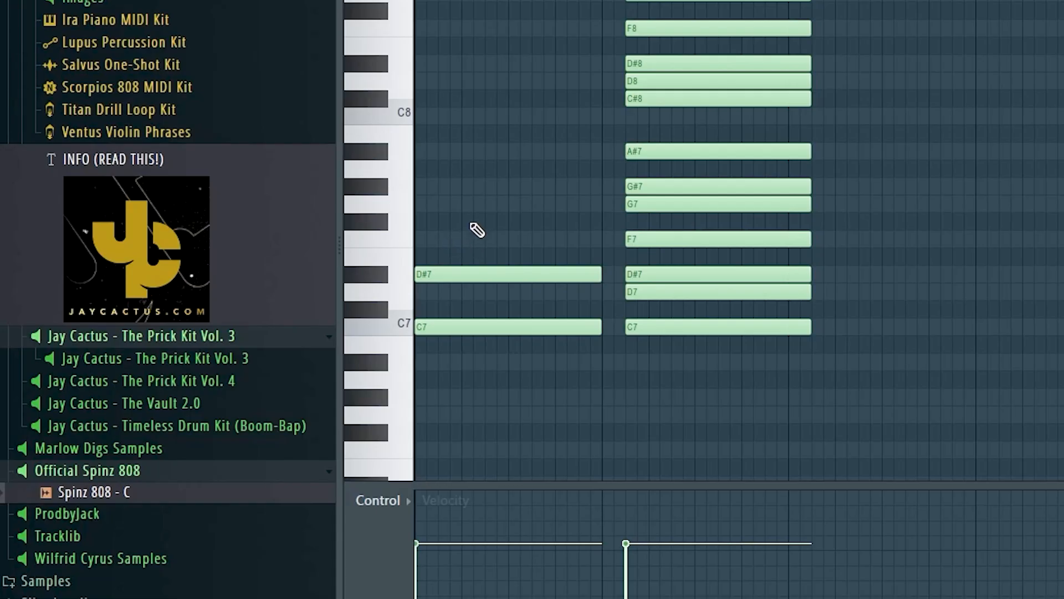
left_click(421, 205)
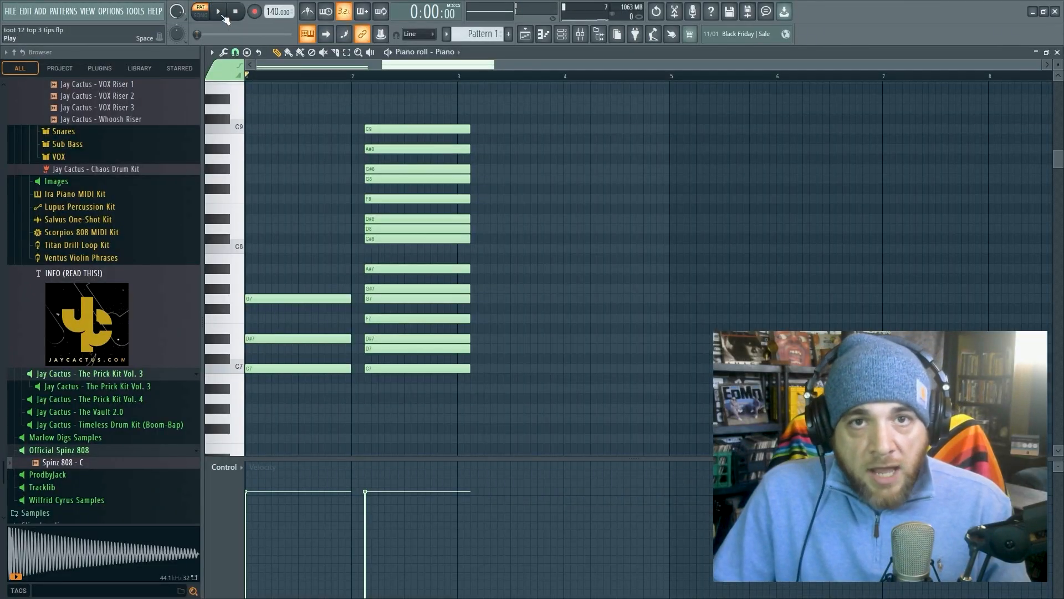
left_click(223, 15)
left_click(235, 13)
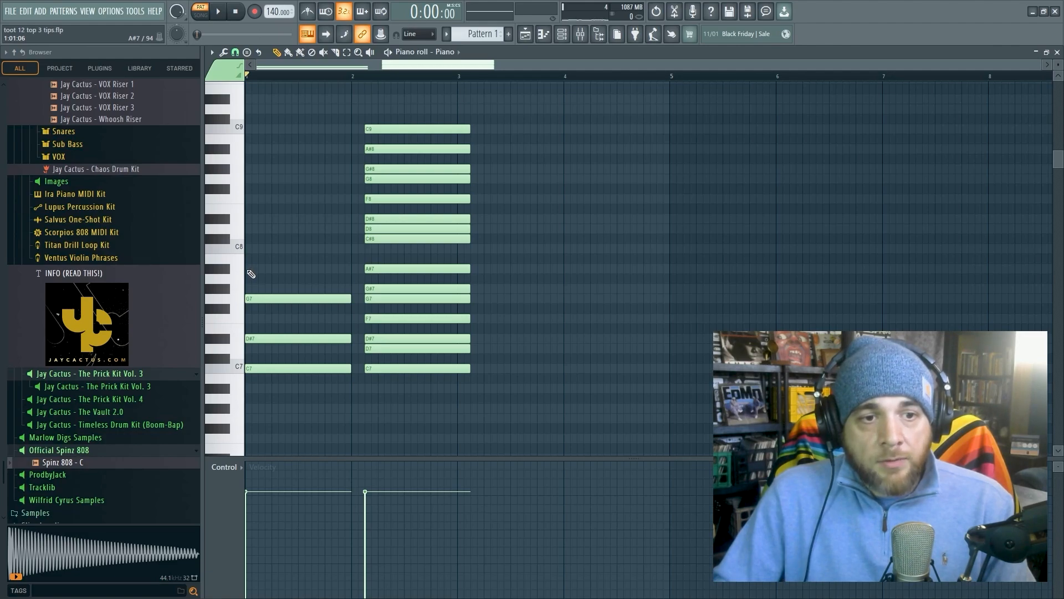
- Extend the chord in bar 1 with A#7, D8 and F8, playing it back after each added note
left_click(250, 269)
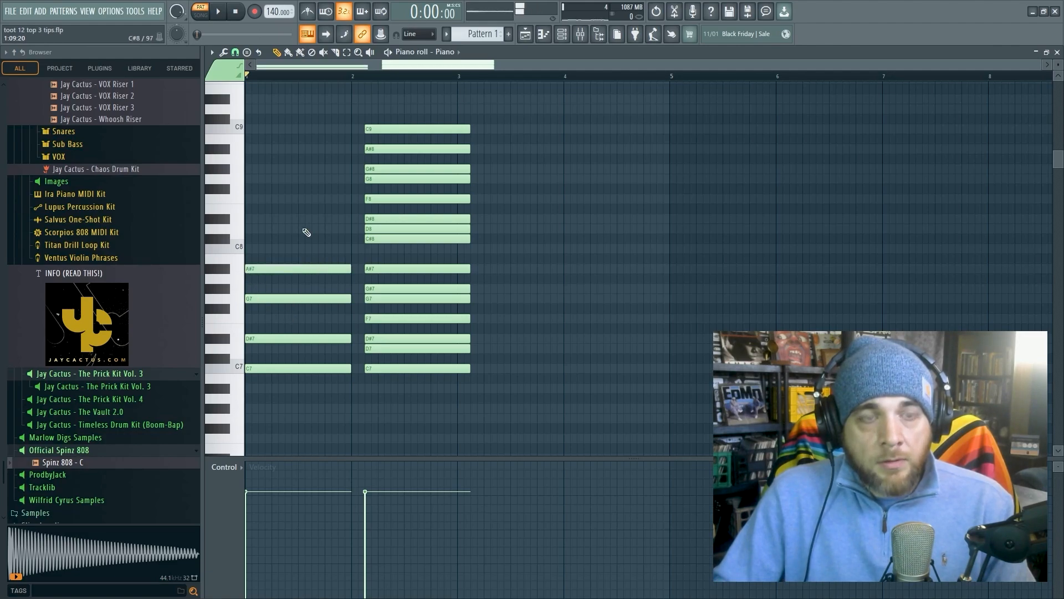
left_click(219, 13)
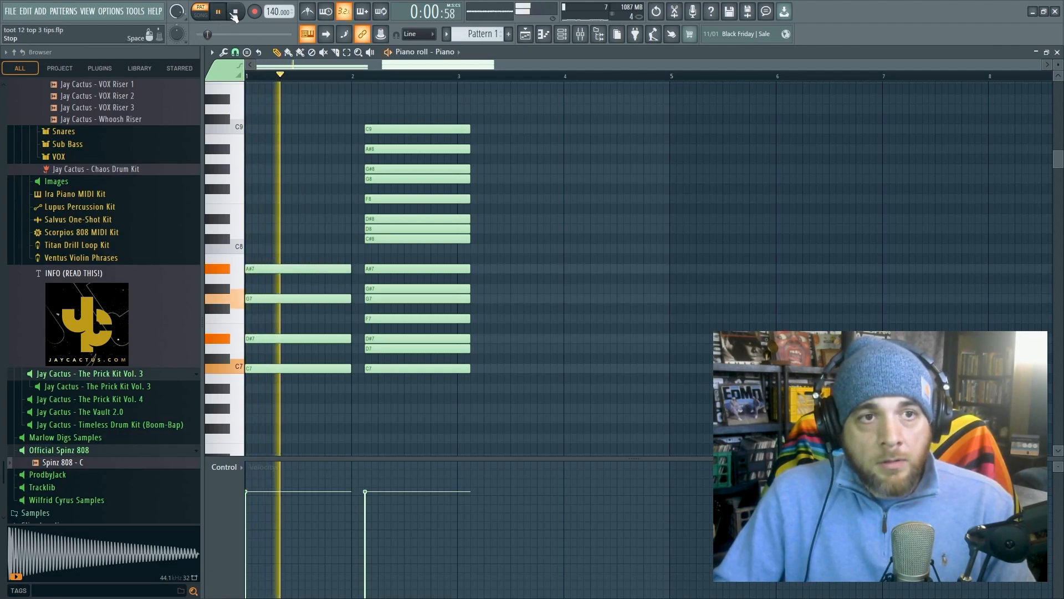
left_click(237, 13)
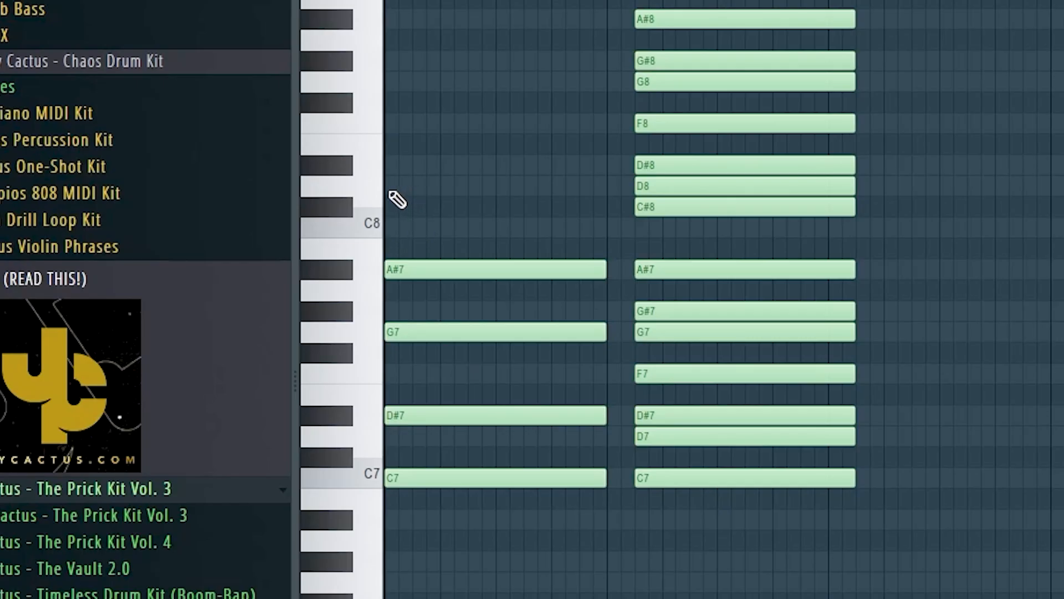
left_click(386, 188)
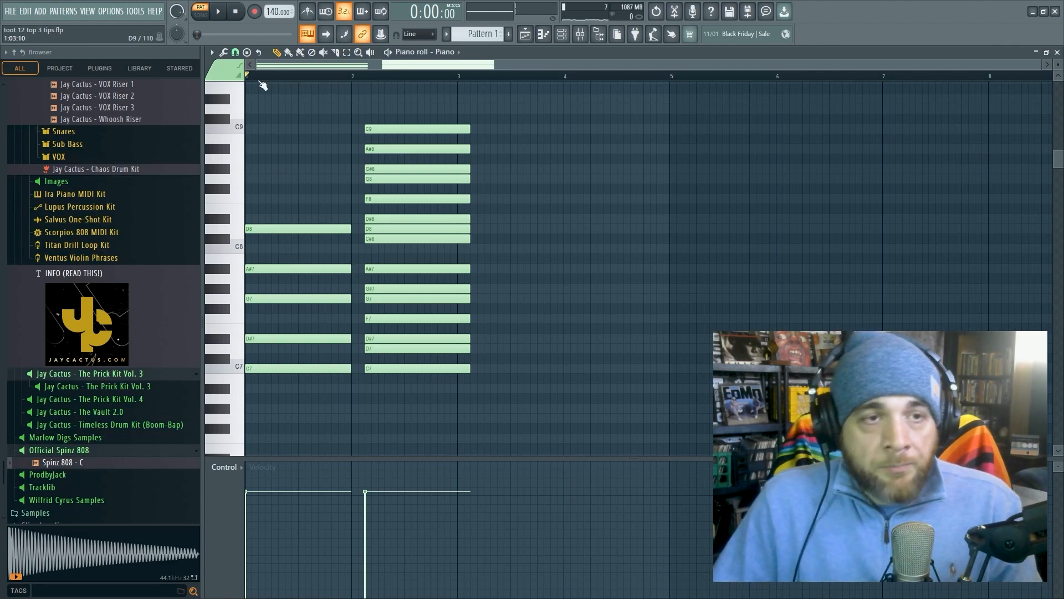
left_click(218, 11)
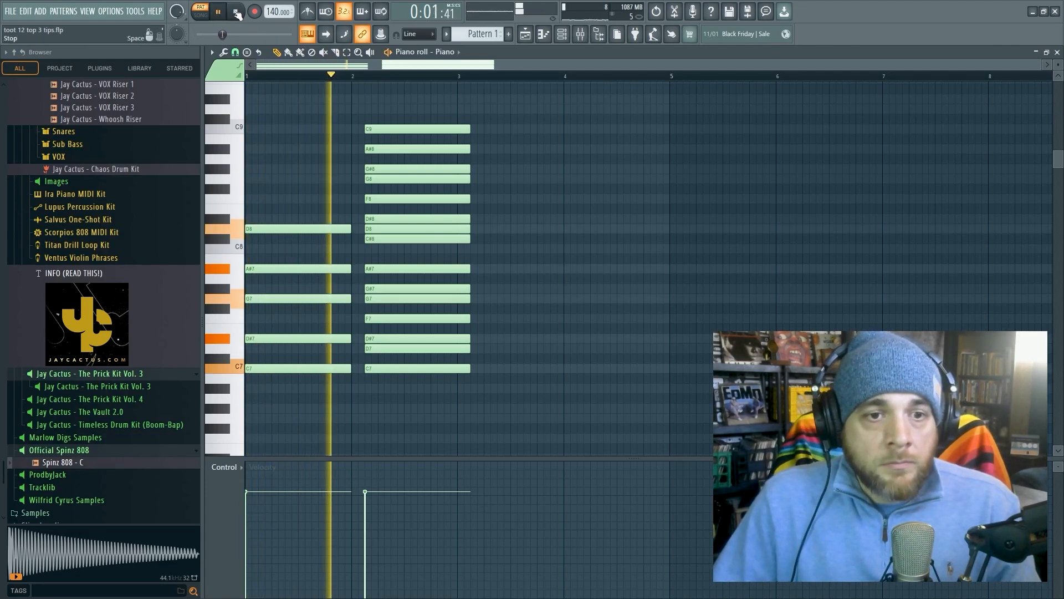
left_click(236, 12)
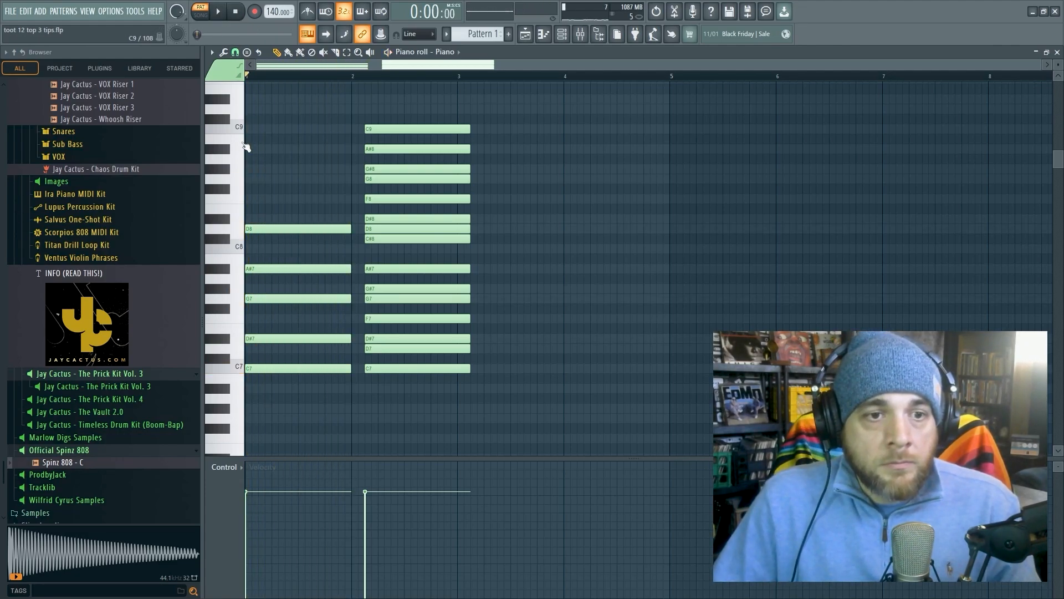
left_click(248, 200)
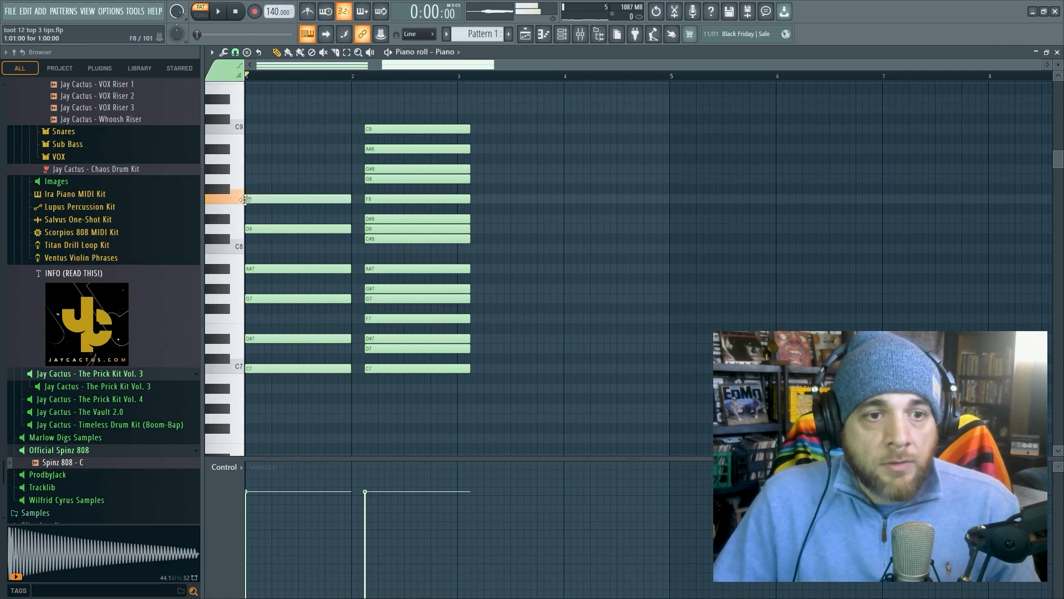
left_click(217, 13)
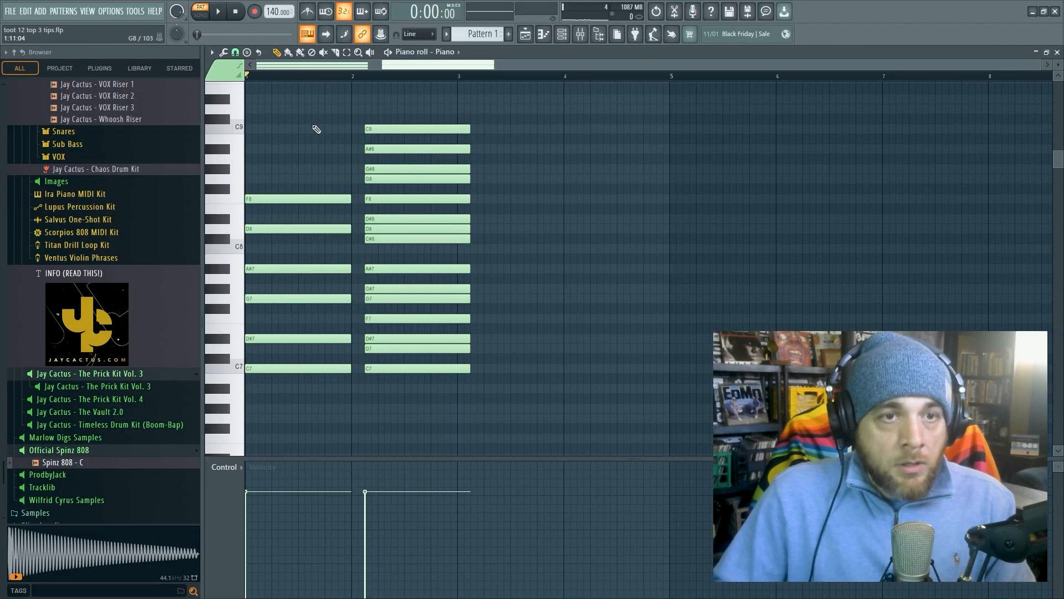
- Select the six chord notes in bar 1 and stagger their start and end times with the Strumizer
left_click_drag(327, 409, 305, 149)
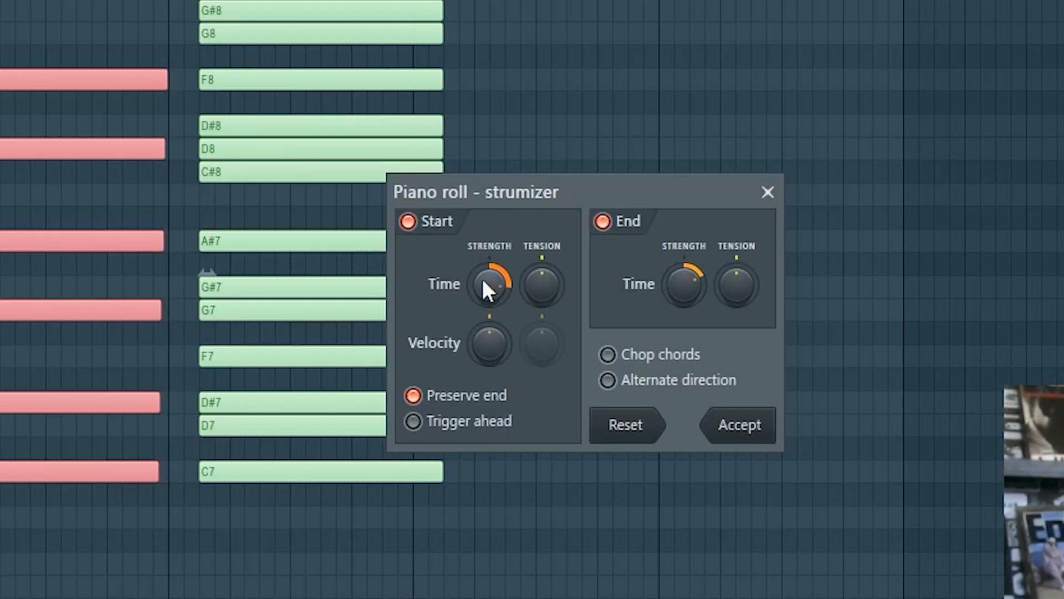
left_click_drag(483, 279, 483, 261)
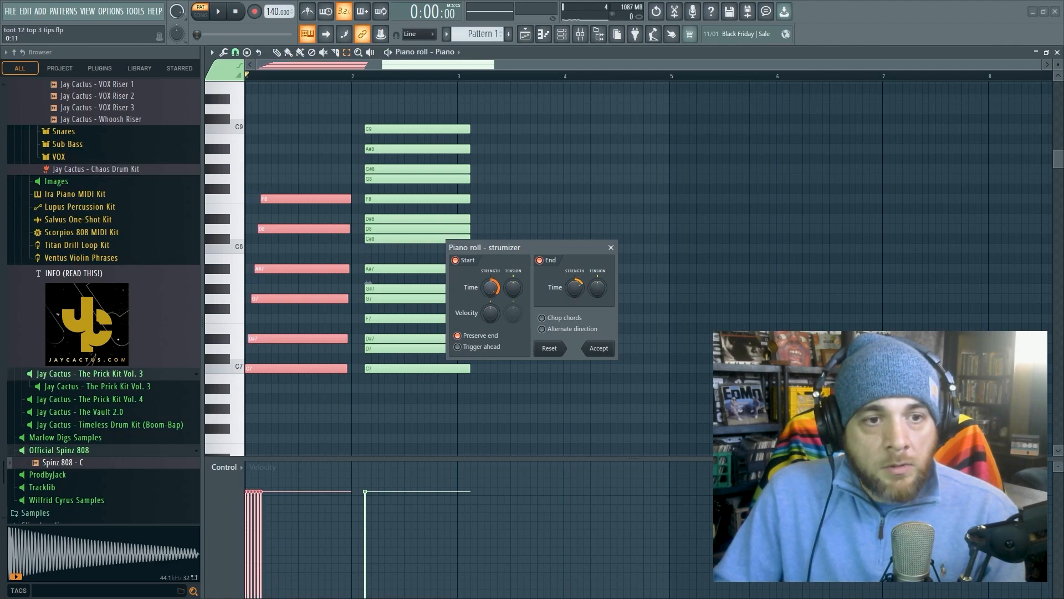
left_click(599, 349)
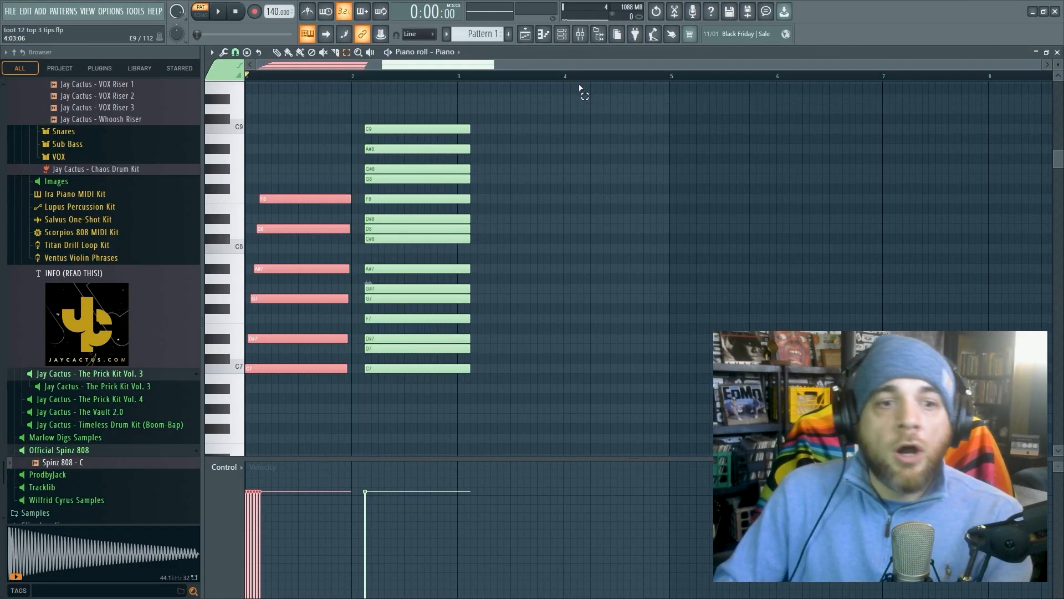
- Slightly randomize the velocities of the selected chord notes with the Randomizer and play back the chord
key("alt+r")
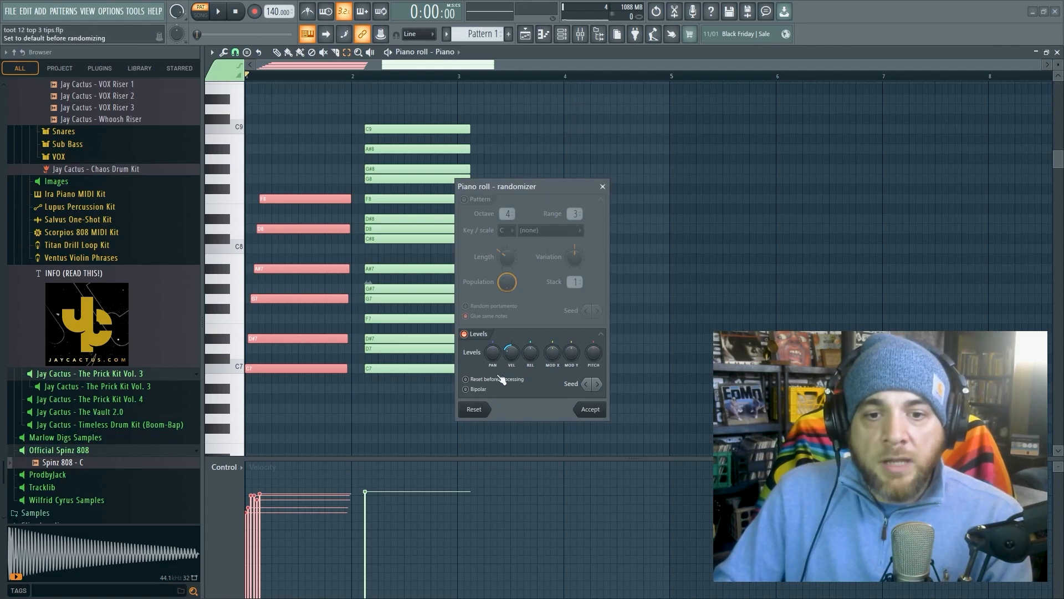
left_click_drag(512, 352, 511, 354)
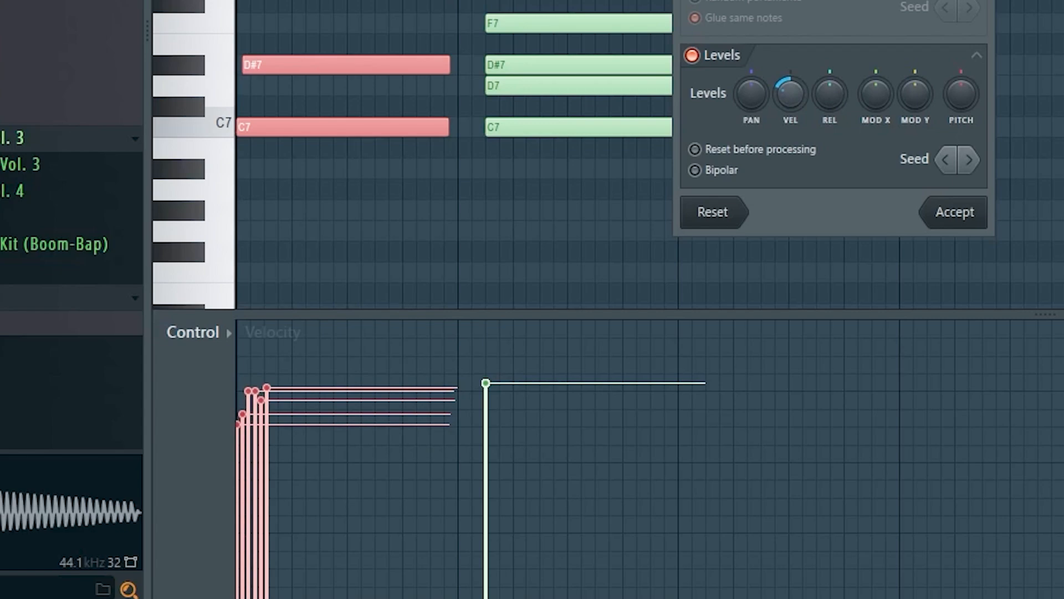
left_click(955, 212)
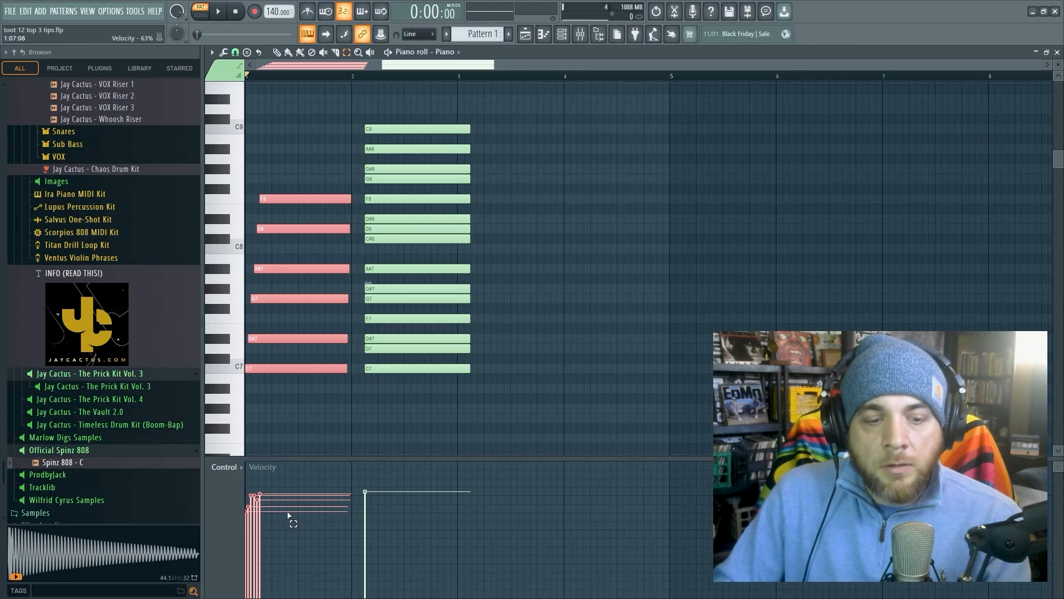
key("space")
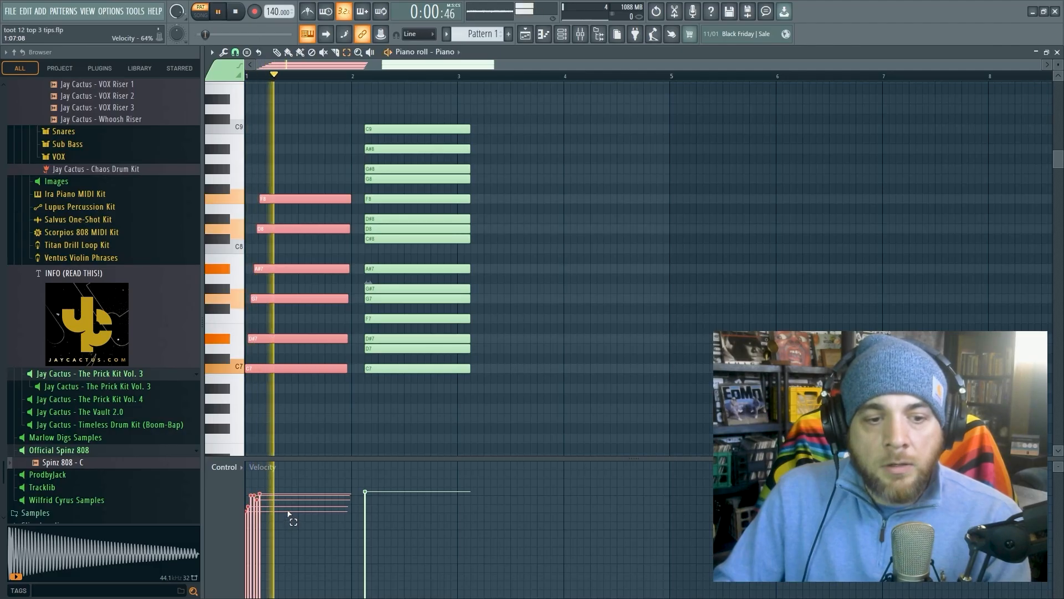
left_click(237, 14)
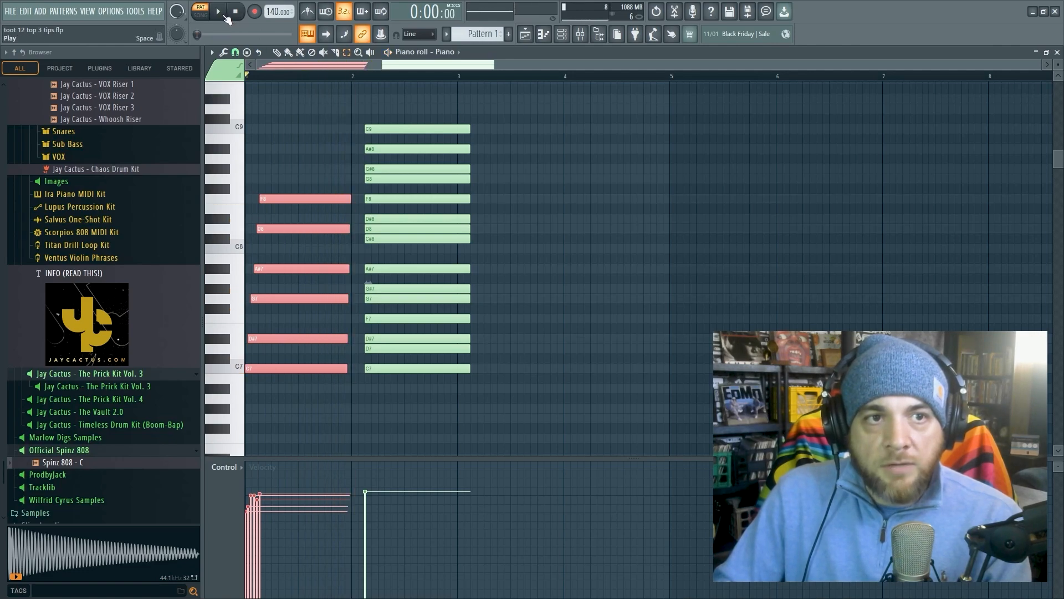
left_click(224, 15)
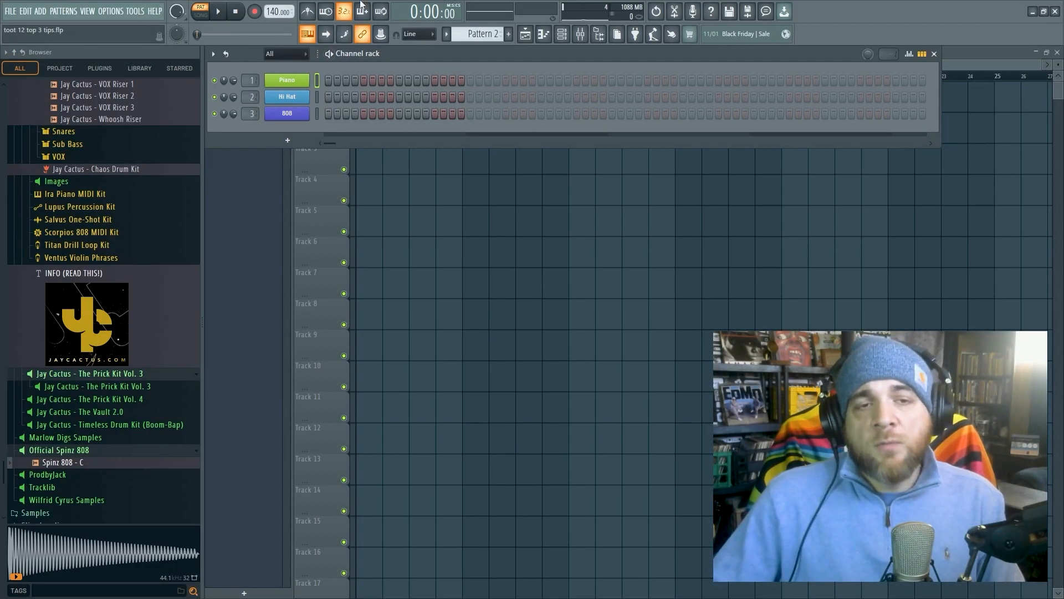
- Fill the Hi Hat channel in Pattern 2 with a hit every 4 steps and open its notes in the piano roll
right_click(308, 94)
left_click(451, 142)
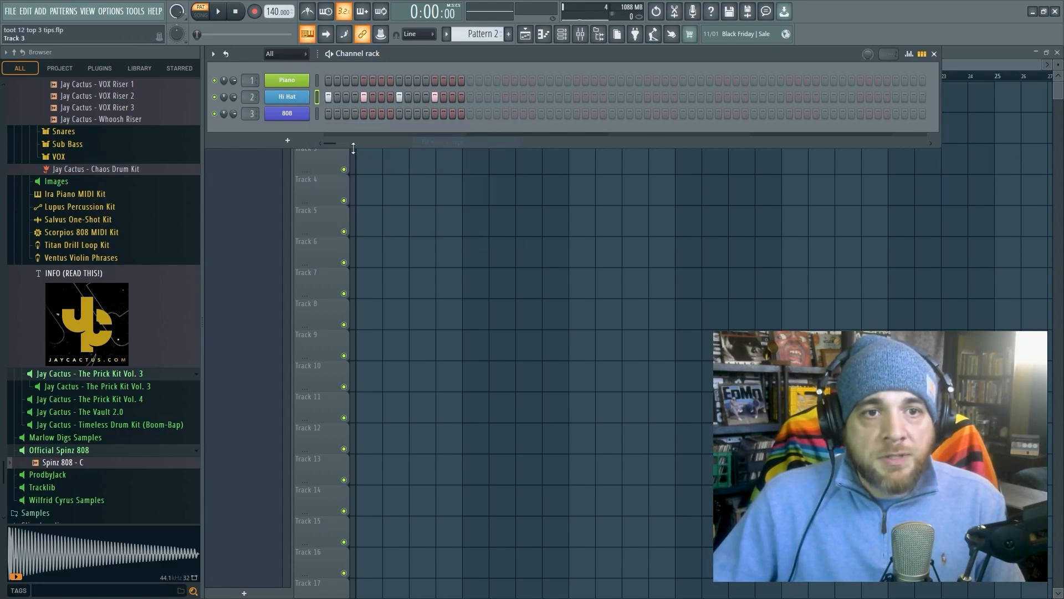
left_click(923, 55)
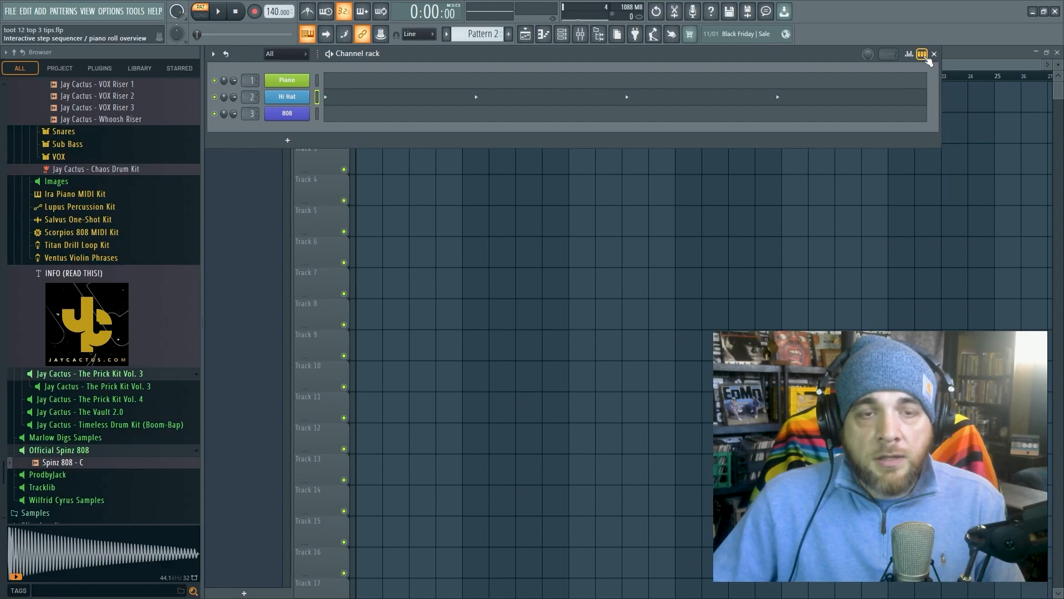
left_click(425, 104)
scroll(413, 233, "down", 5)
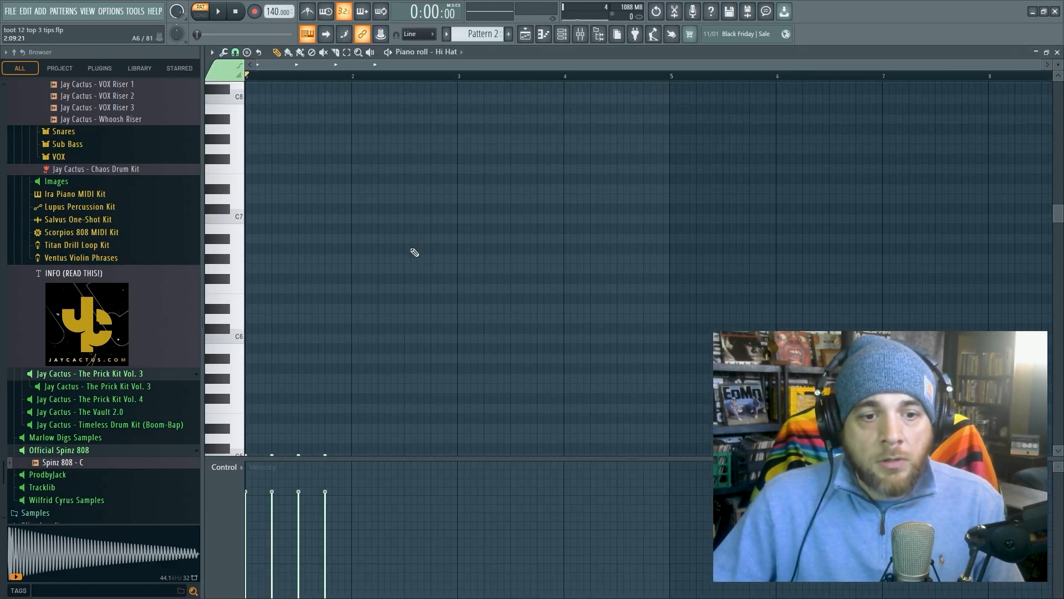
scroll(412, 251, "down", 4)
scroll(396, 261, "up", 1)
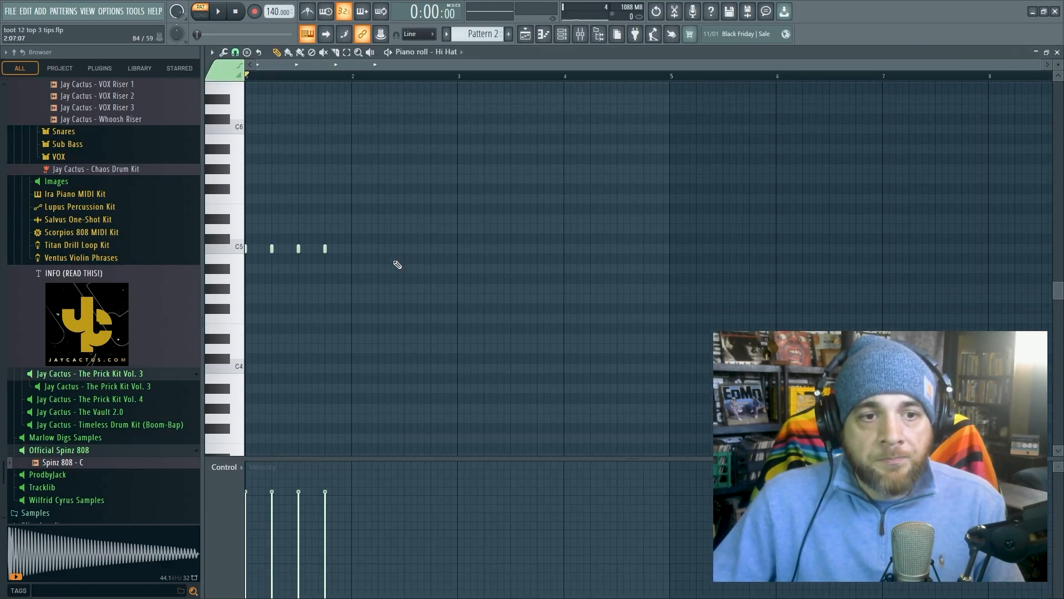
- Duplicate the C5 hi-hat hits until they fill four bars, and play the pattern
key("ctrl+a")
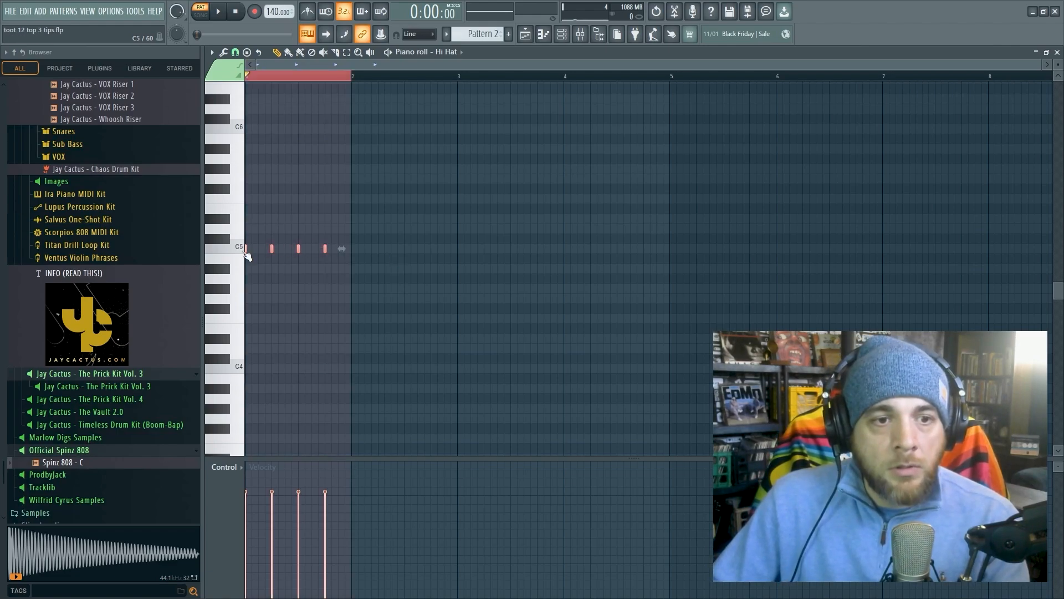
left_click_drag(246, 249, 350, 254, "shift")
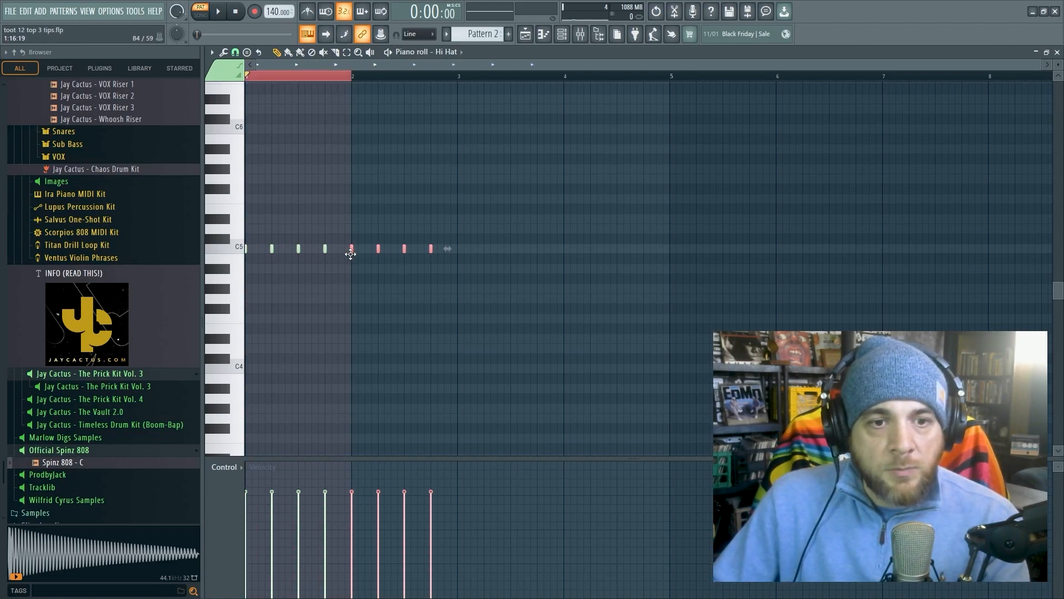
key("ctrl+a")
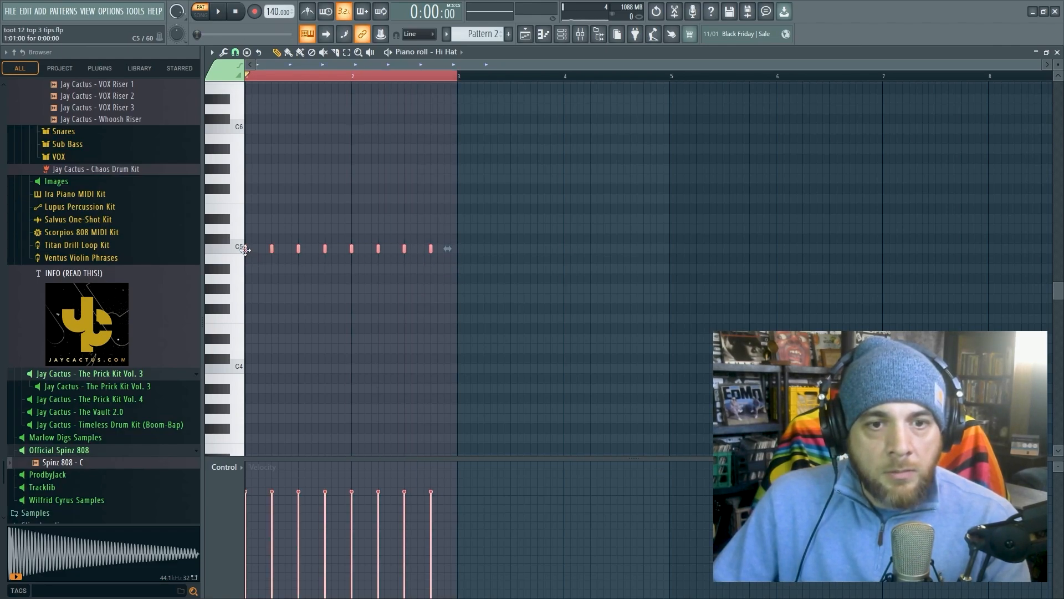
left_click_drag(246, 249, 456, 257, "shift")
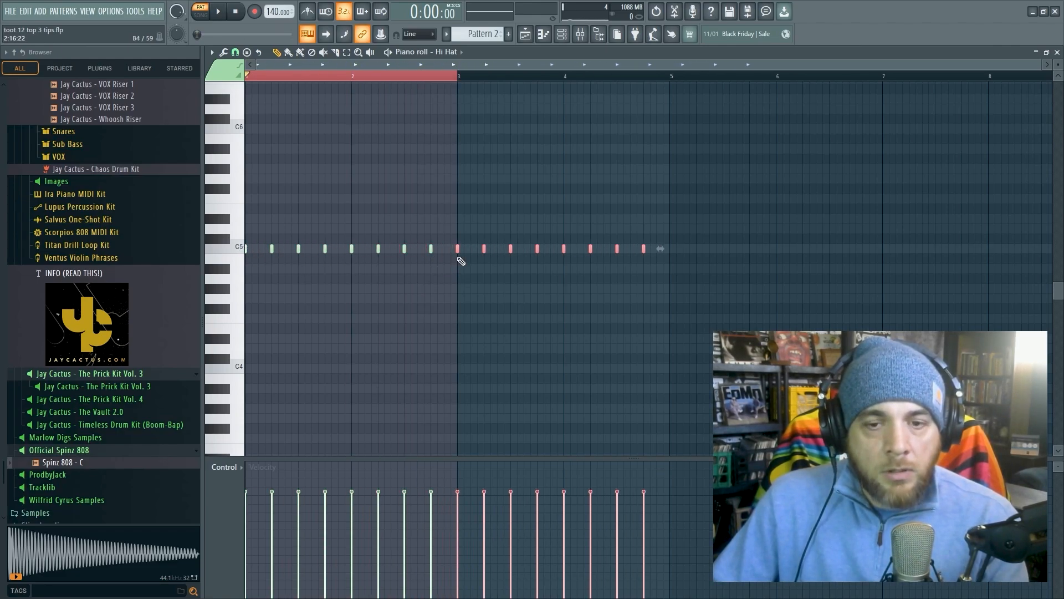
left_click(616, 302, "ctrl")
left_click(461, 77, "ctrl")
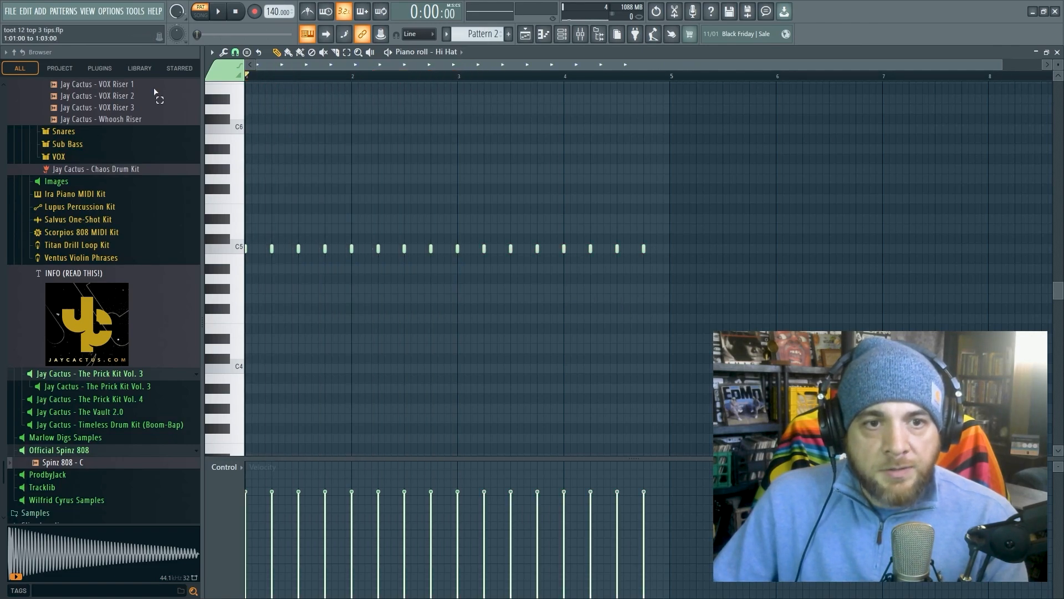
left_click(220, 12)
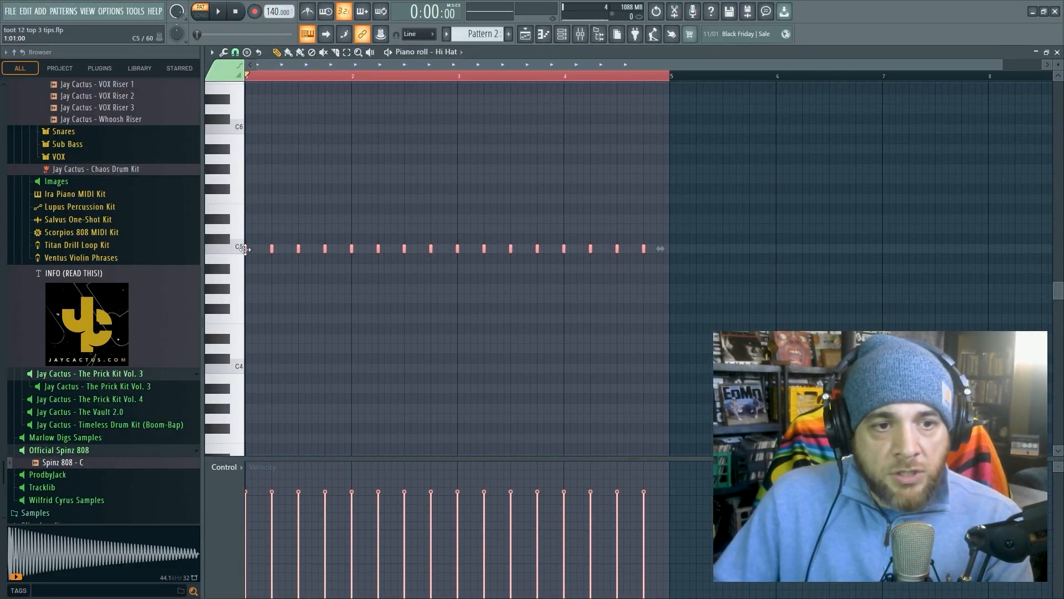
- Copy all the hi-hat hits offset by two steps with lowered, varied velocities, and play the pattern
left_click_drag(245, 249, 259, 253)
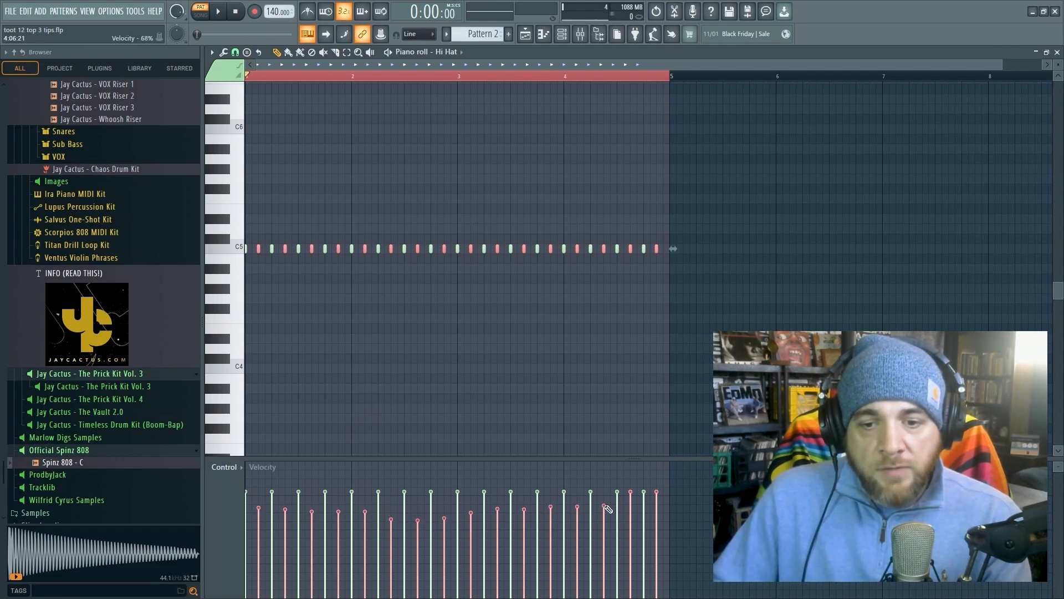
key("space")
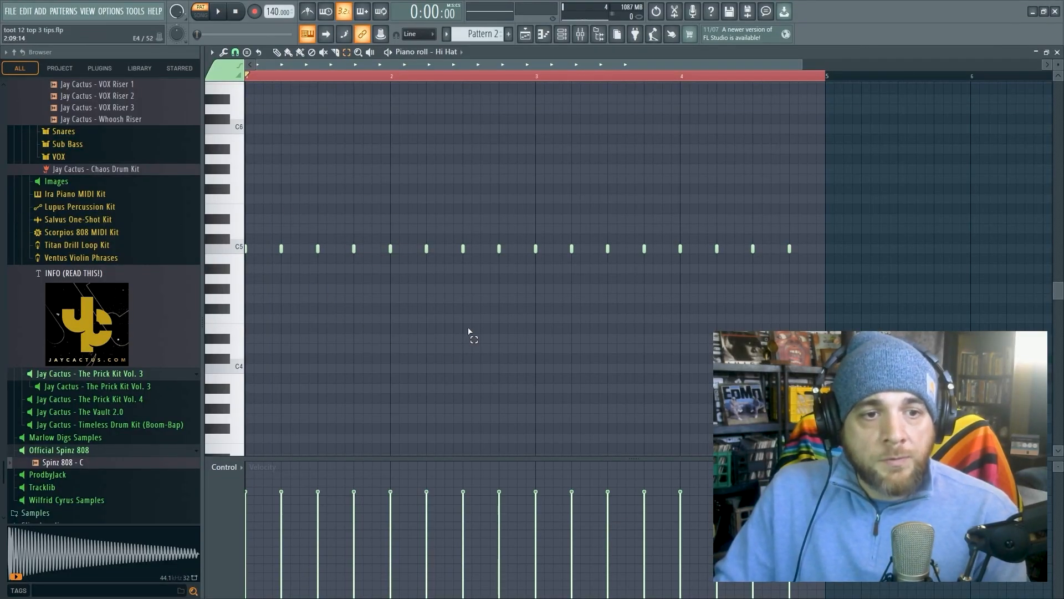
- Add the quieter hi-hat copies between the four-step C5 hits, playing the pattern before and after adding them
key("space")
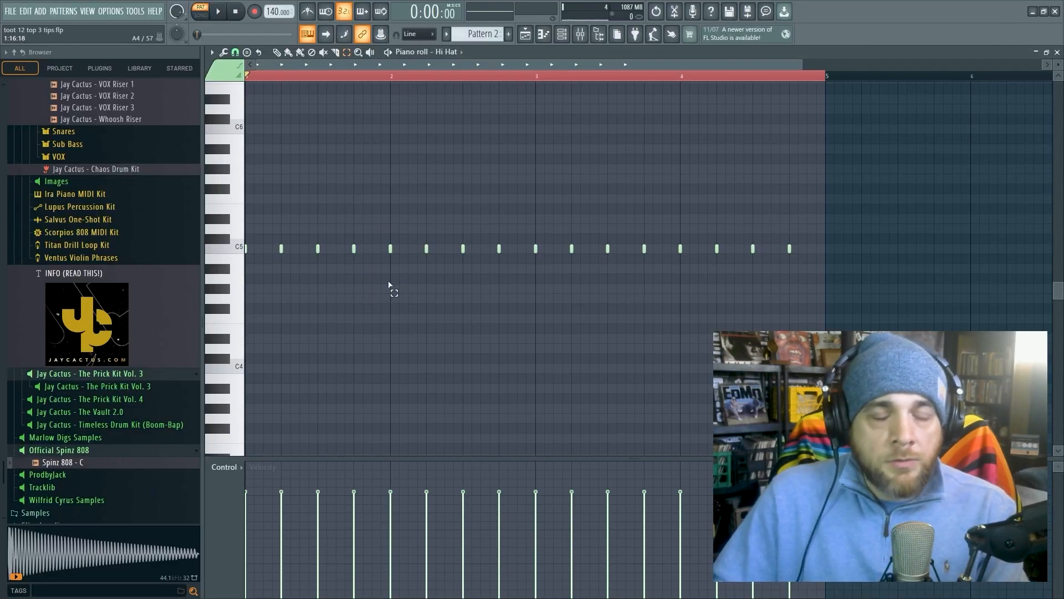
key("space")
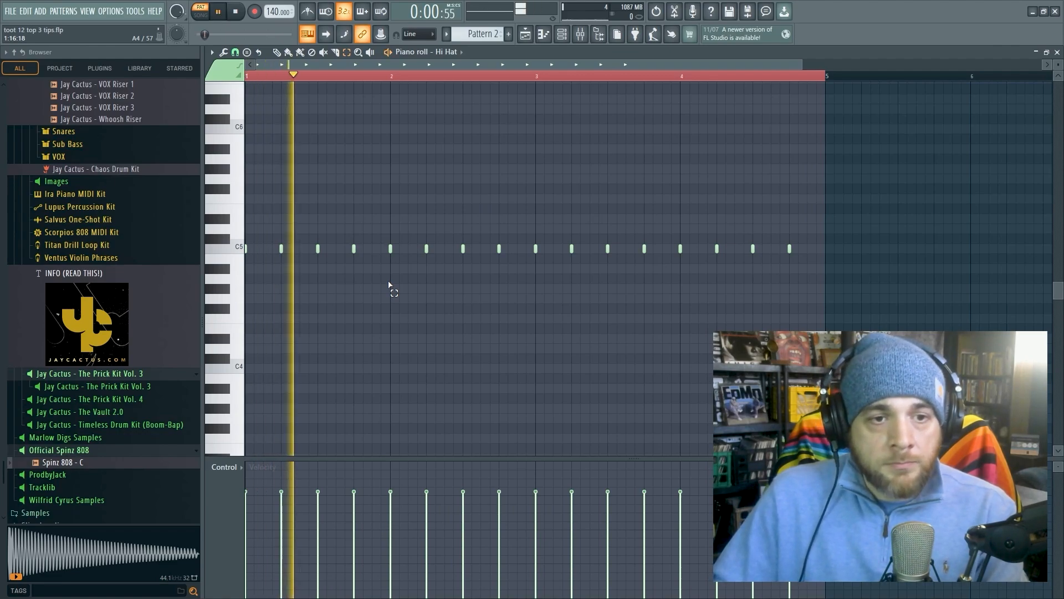
key("space")
key("ctrl+v")
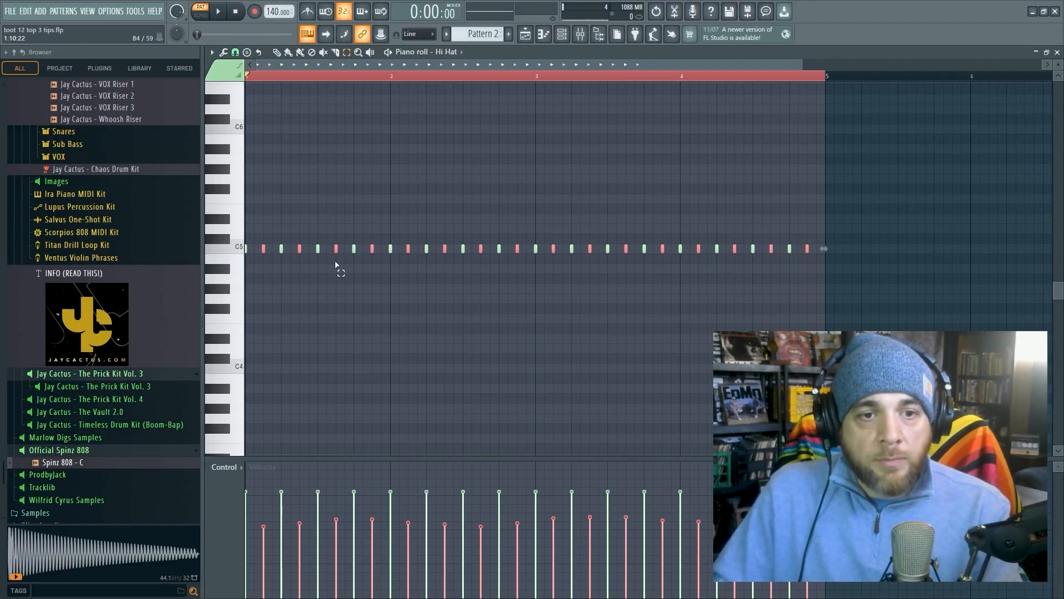
key("space")
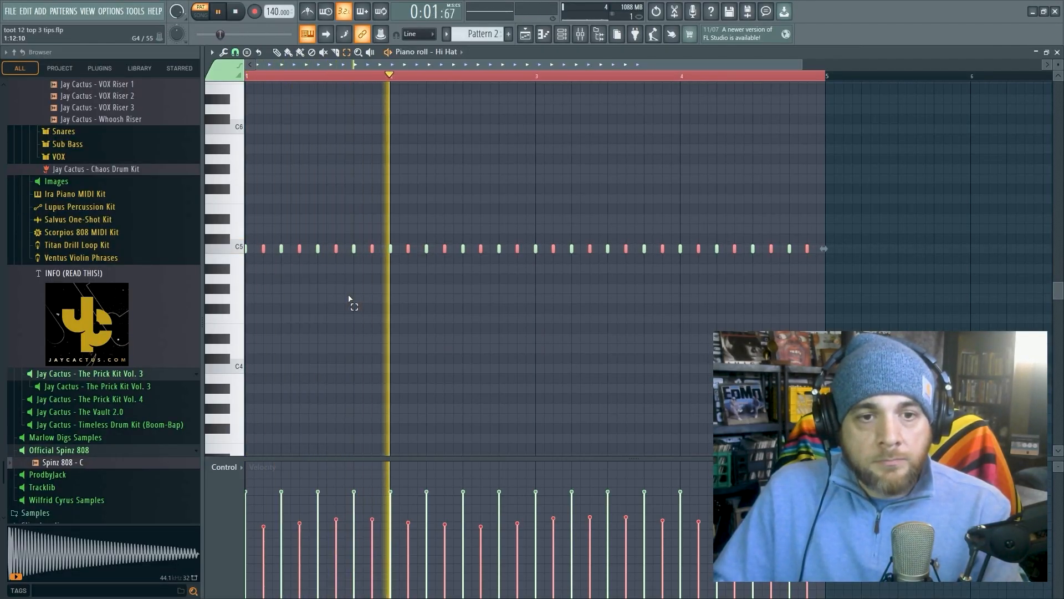
key("space")
- Copy all the C5 hi-hat hits offset by one step, and play the pattern
key("ctrl+a")
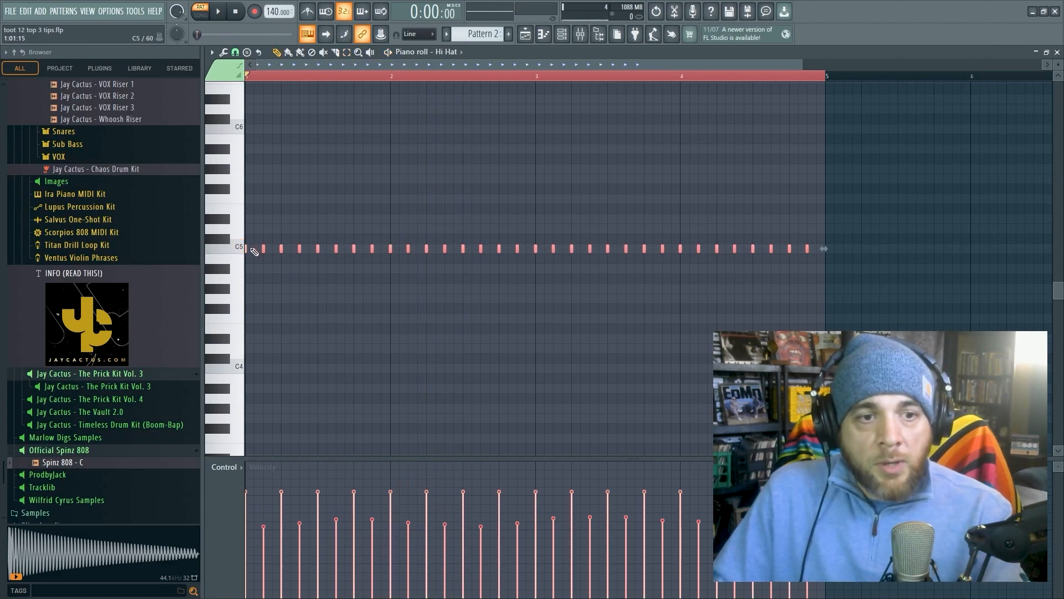
left_click_drag(246, 248, 253, 248)
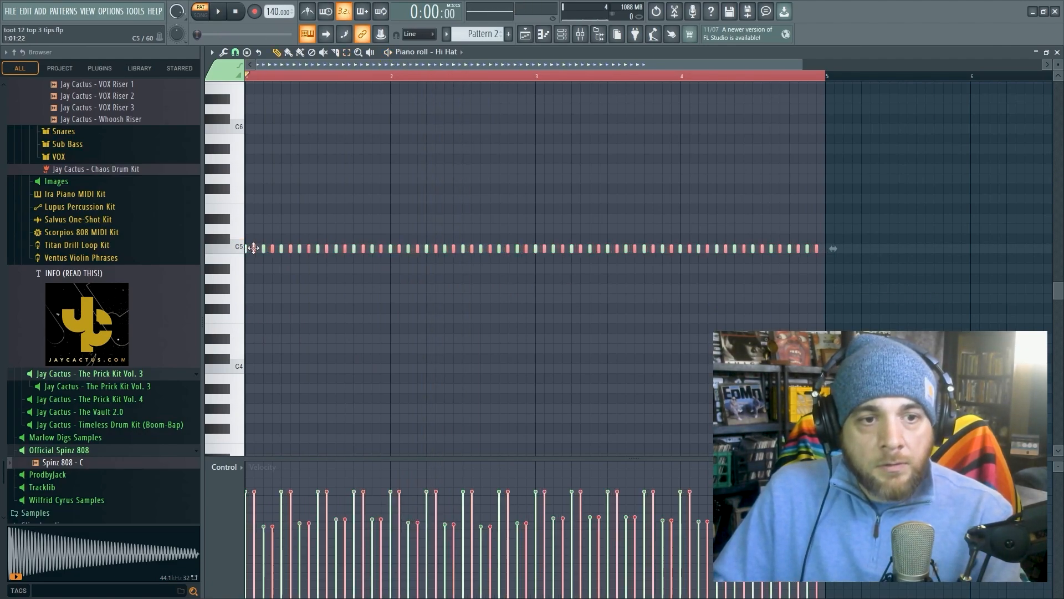
key("space")
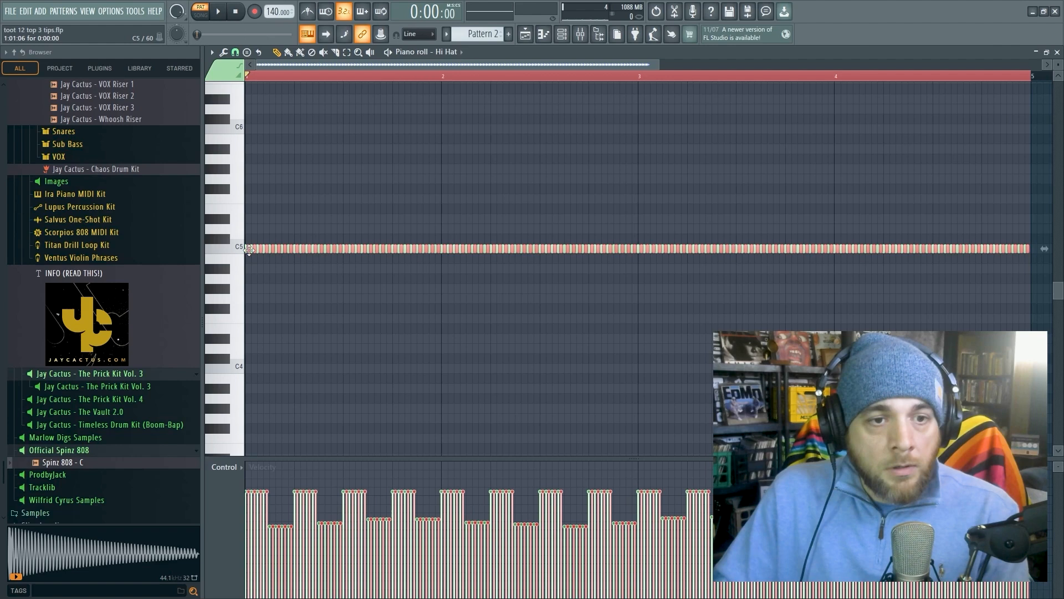
key("space")
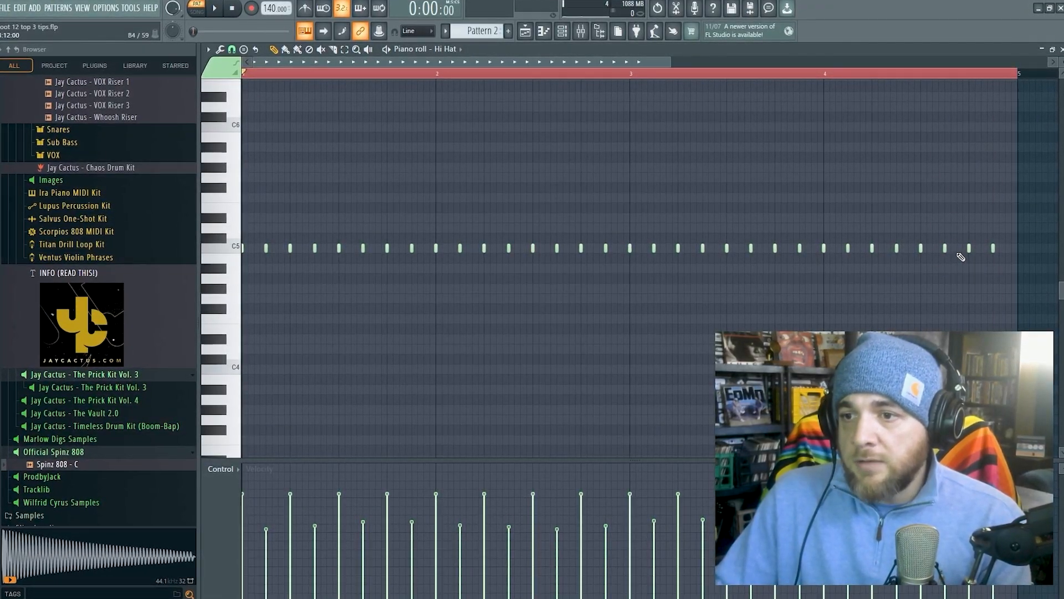
- Add three in-between C5 hi-hat hits at the end of bar 4, and set playback to start from bar 4
left_click(960, 249)
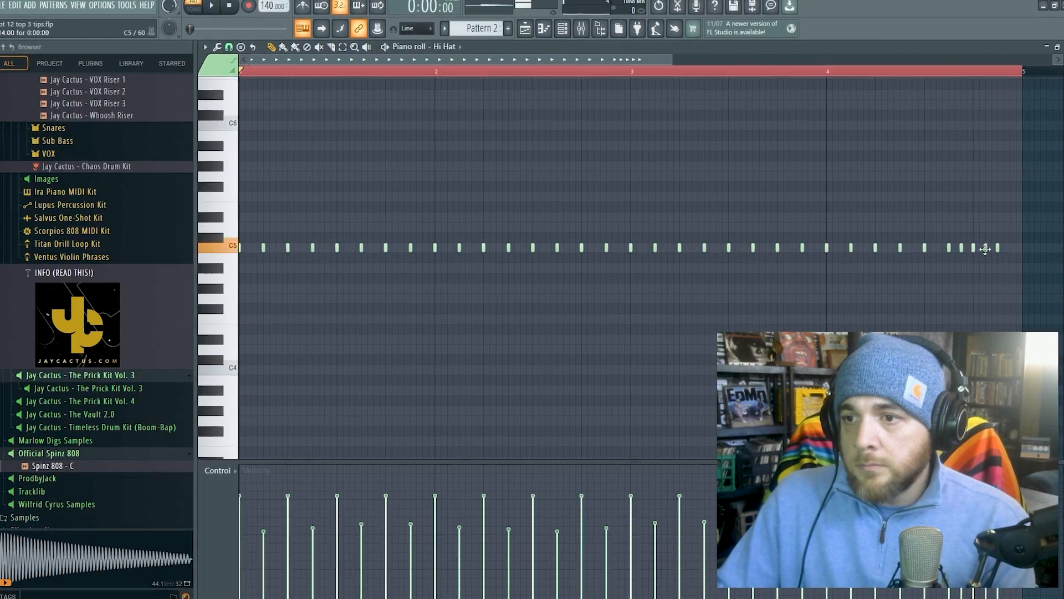
left_click(1011, 248)
left_click(829, 71)
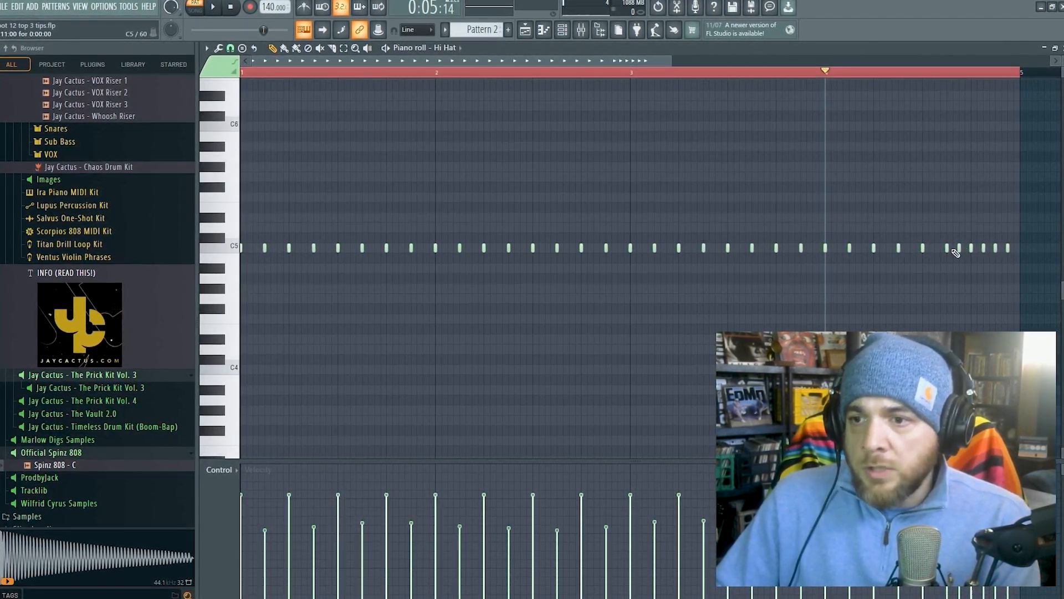
- Delete the extra hits and the last original hit in bar 4, keeping only the final hit one step later
right_click(959, 250)
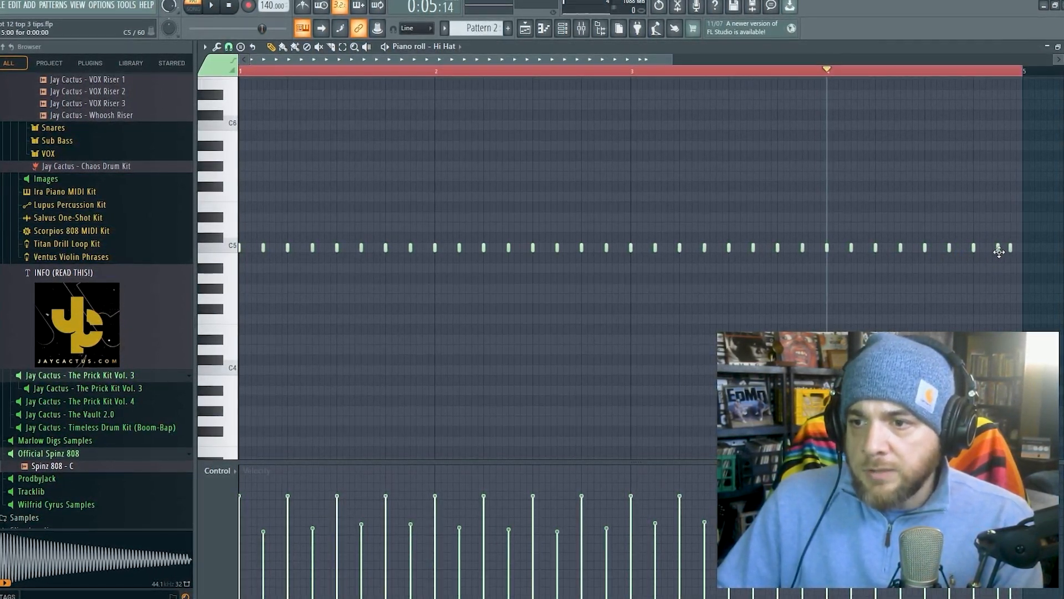
right_click(1000, 249)
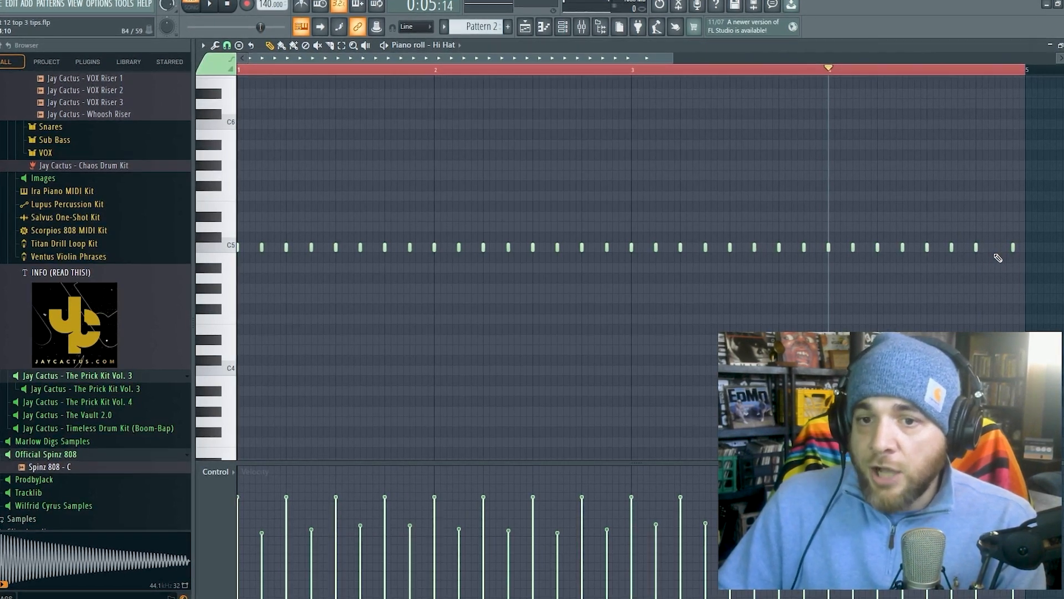
- Add a fast roll of three half-step C5 hits early in bar 2, and play it from just before bar 2
left_click_drag(432, 69, 244, 75)
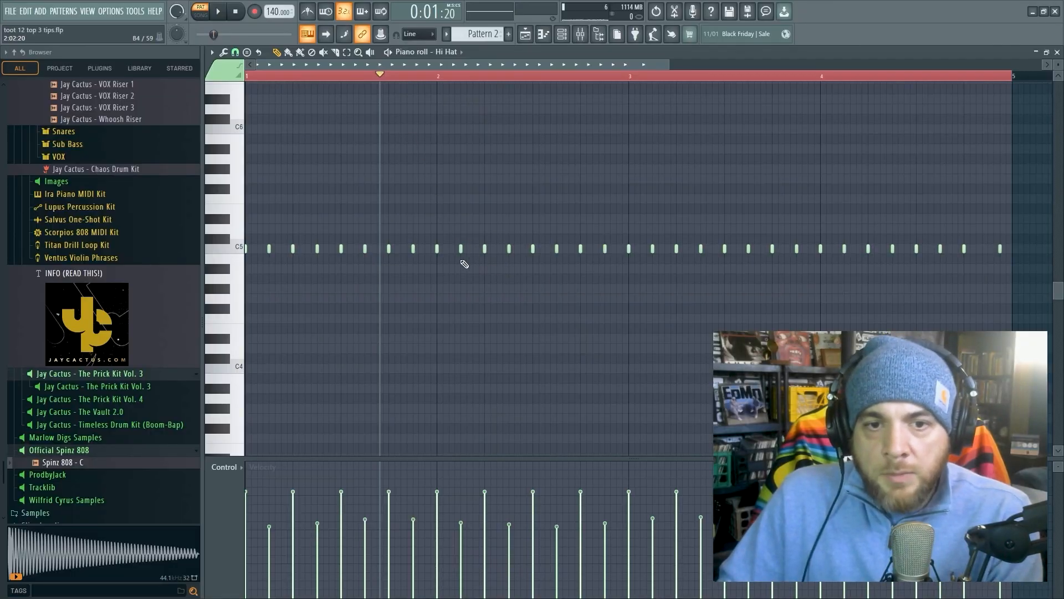
left_click(467, 248)
left_click(473, 249)
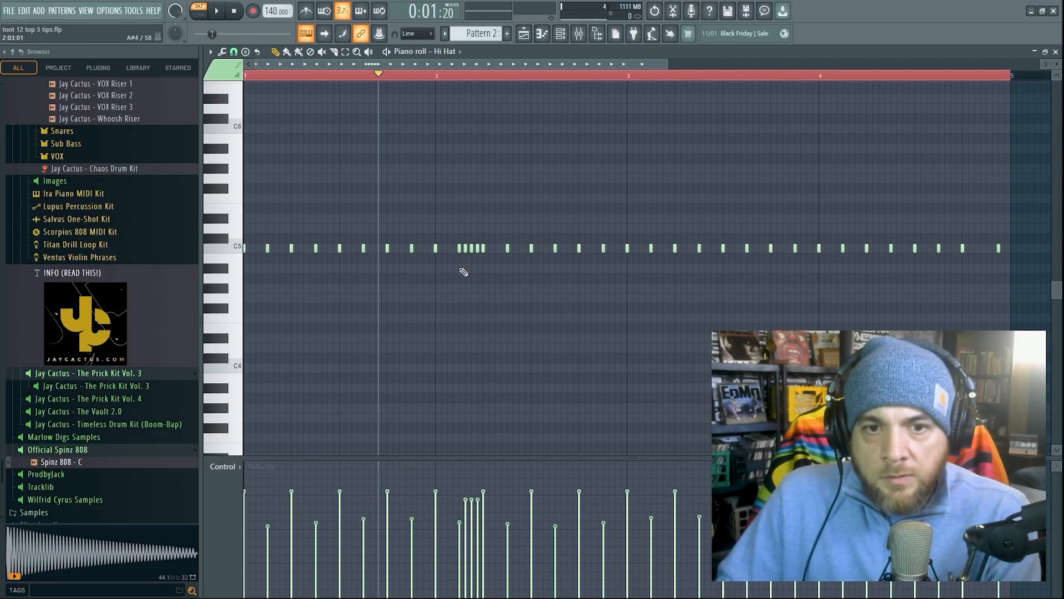
key("space")
key("space")
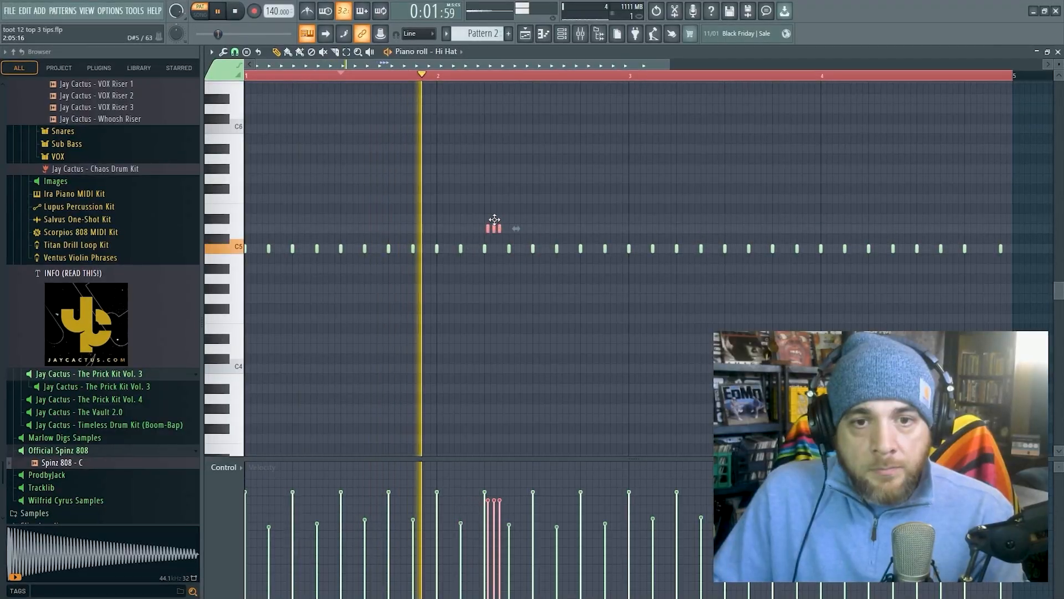
- Move the three roll hits in bar 2 two steps later and raise their pitch above C5 during playback
mouse_move(492, 225)
left_mouse_down()
mouse_move(549, 230)
mouse_move(463, 232)
mouse_move(495, 233)
left_mouse_up()
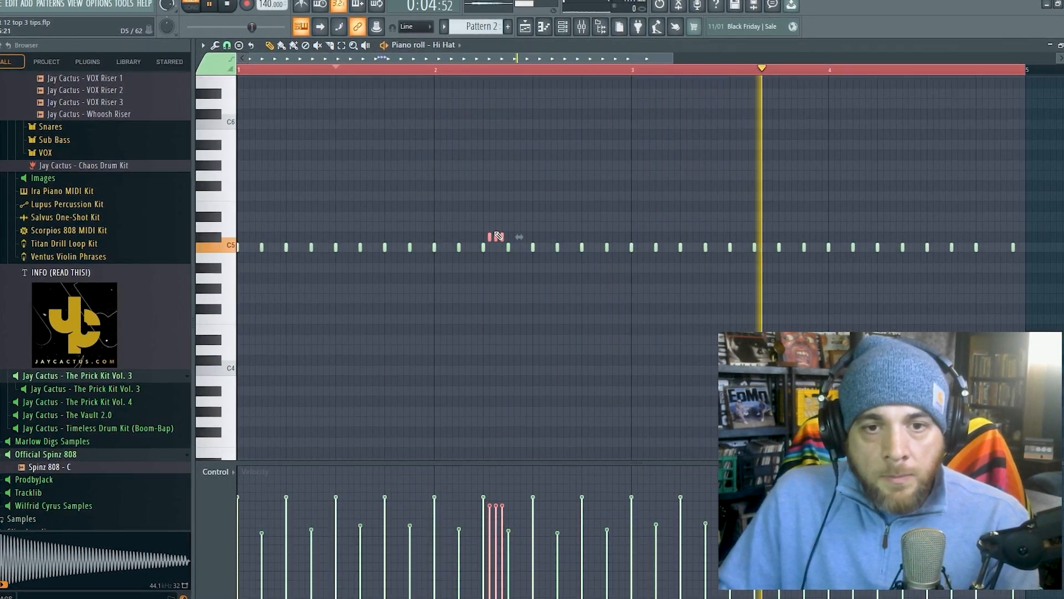
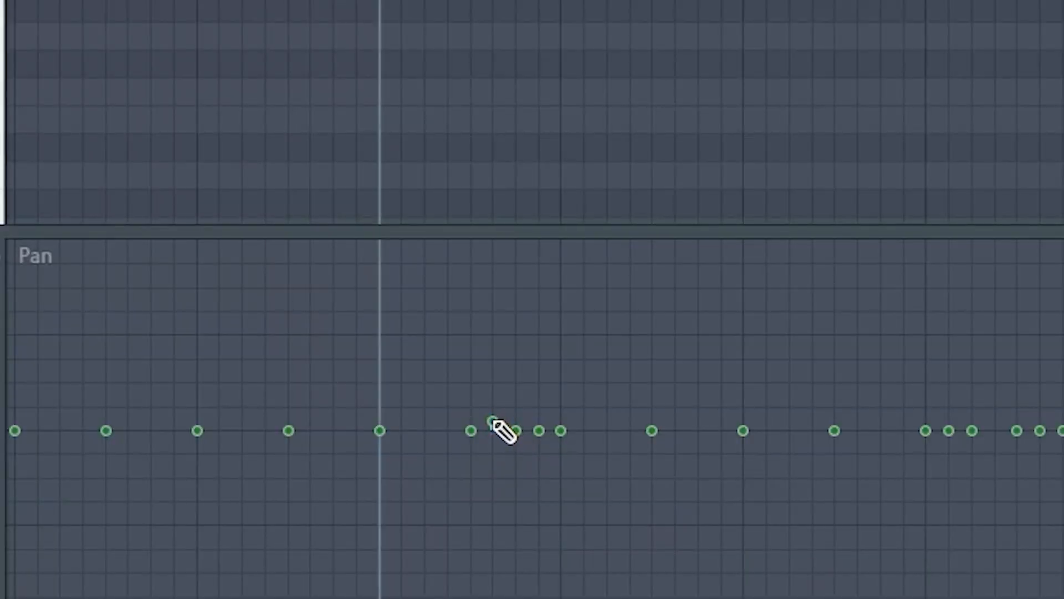
- Pan the hits of both hi-hat rolls in bar 2 from right to left, and play the pattern from bar 2
left_click_drag(421, 529, 419, 496)
left_click_drag(508, 339, 517, 324)
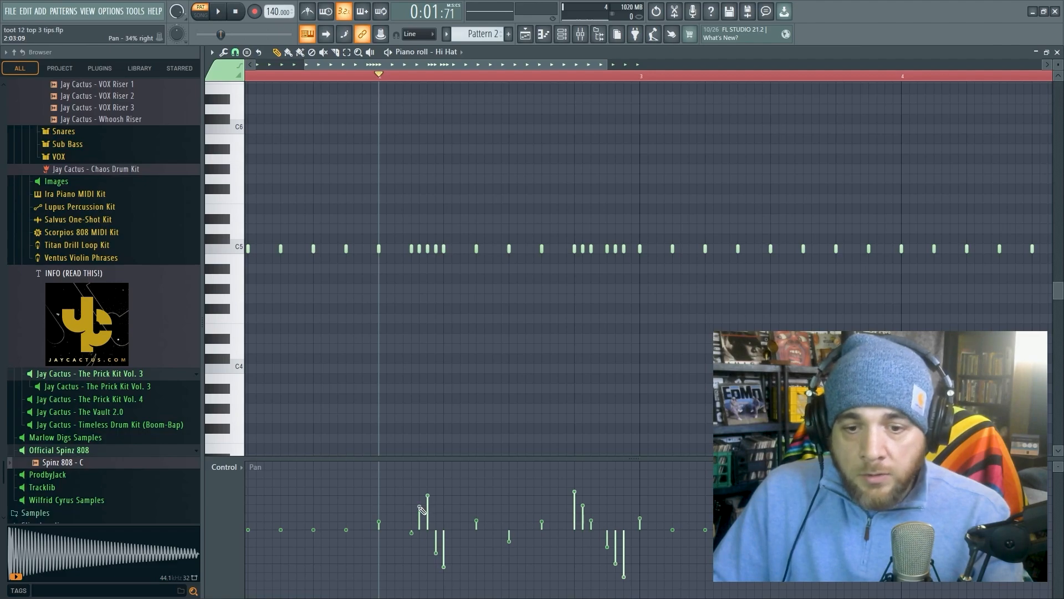
key("space")
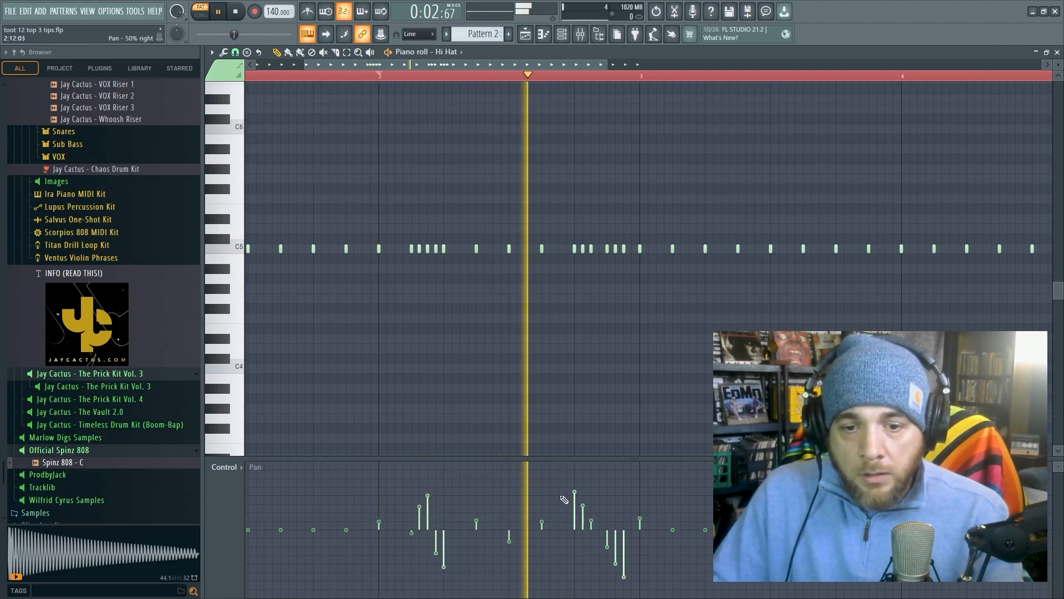
key("space")
- Widen the second roll's panning from fully right on its first hit to 100% left on its last, and play from just before it
left_click_drag(549, 493, 578, 437)
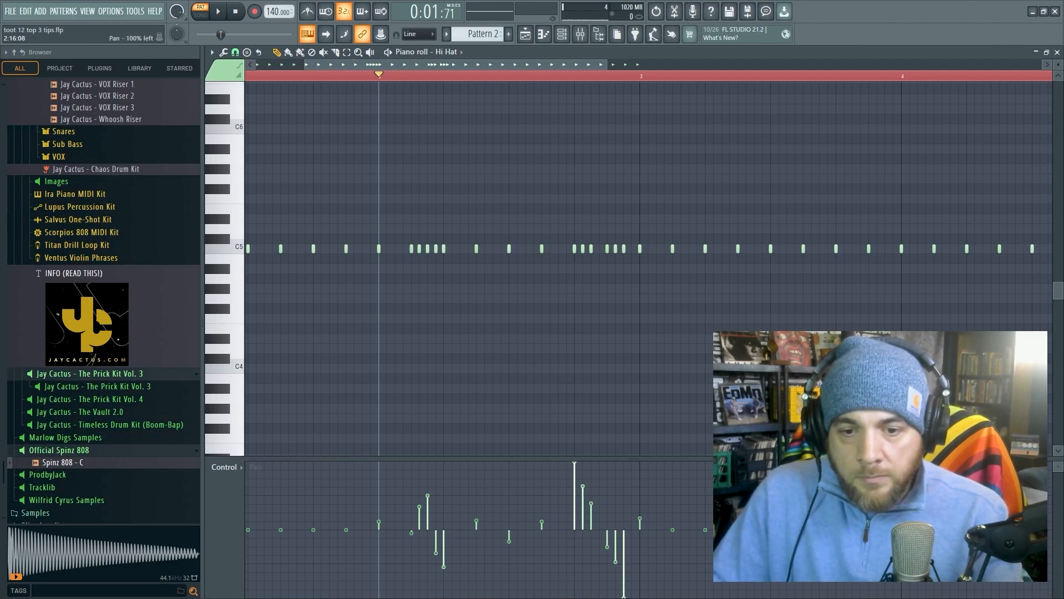
left_click(508, 81)
key("space")
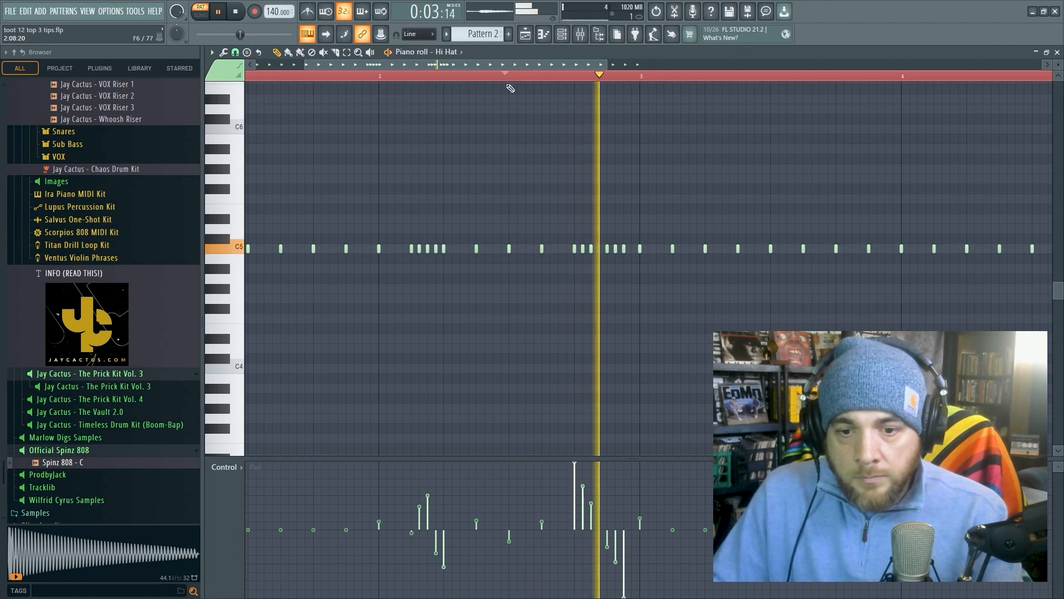
key("space")
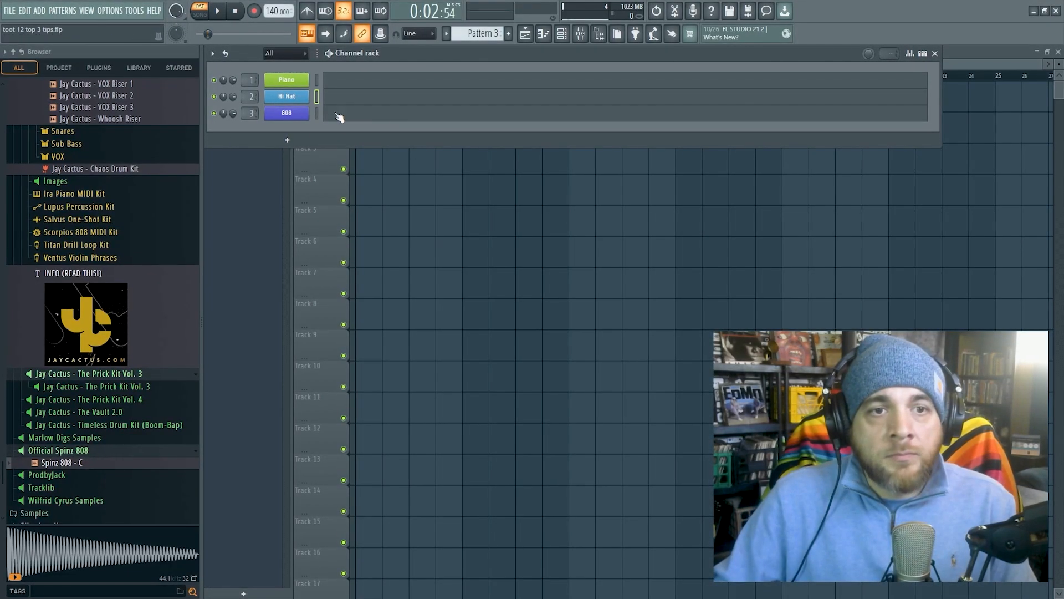
- Enable the 808 sampler's volume envelope with hold at maximum and delay, attack, decay, sustain and release at minimum, and preview its sound
left_click(339, 115)
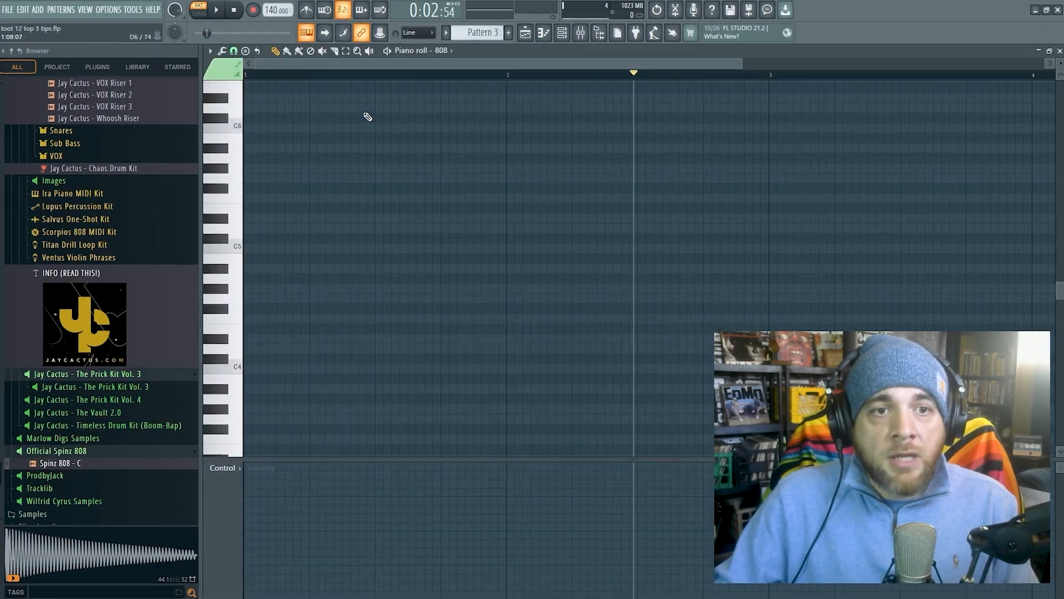
left_click(239, 250)
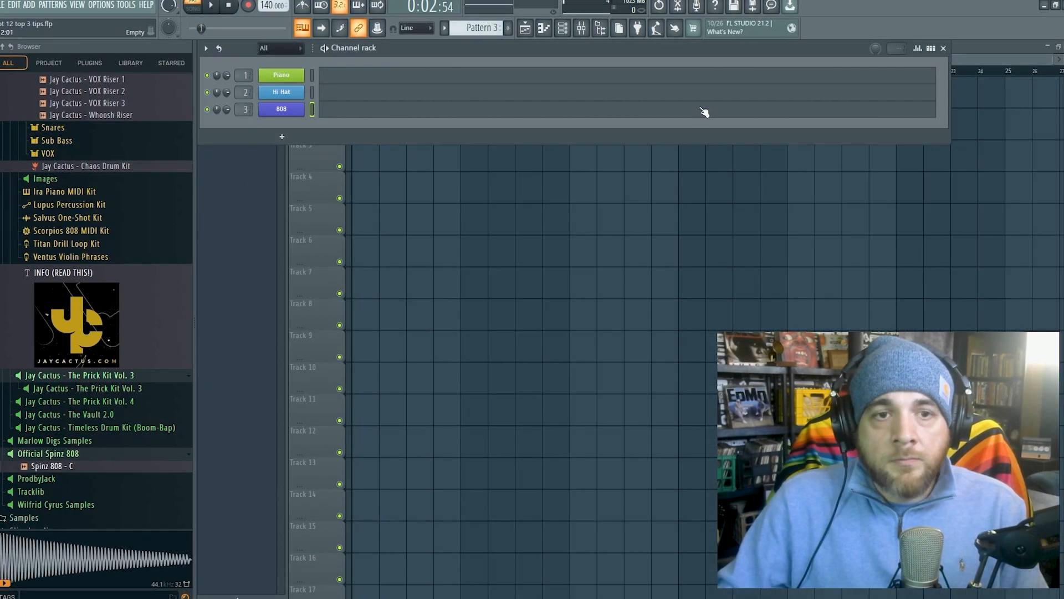
left_click(281, 109)
left_click(331, 207)
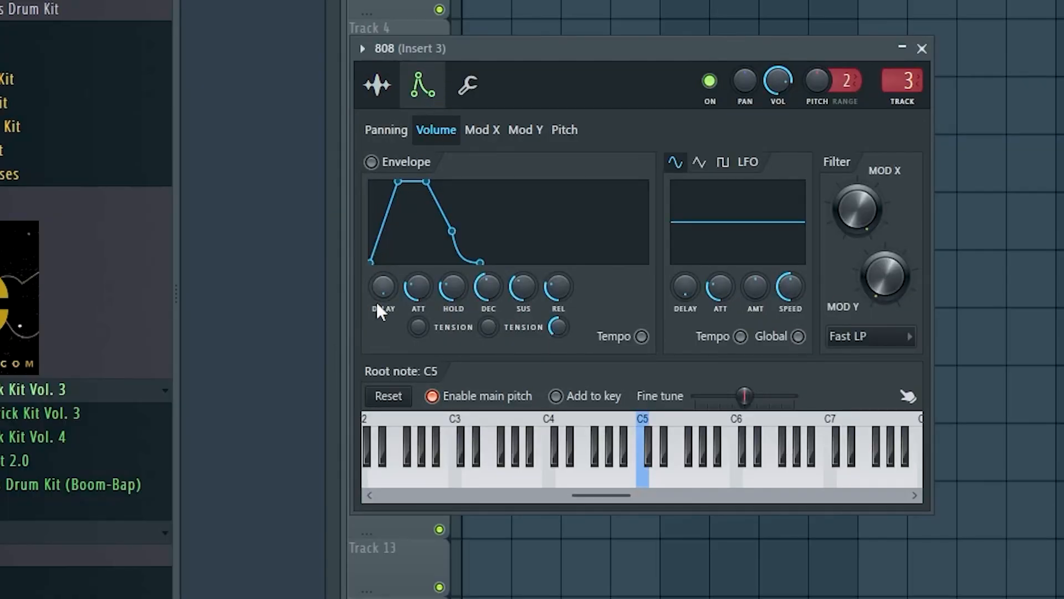
left_click_drag(422, 287, 523, 311)
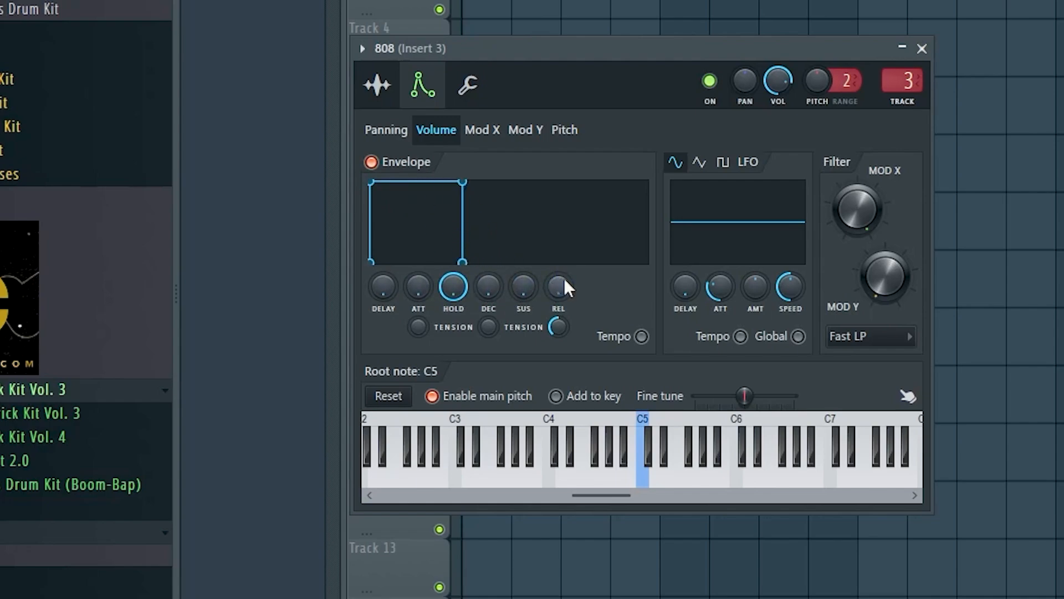
left_click(659, 483)
left_click(671, 483)
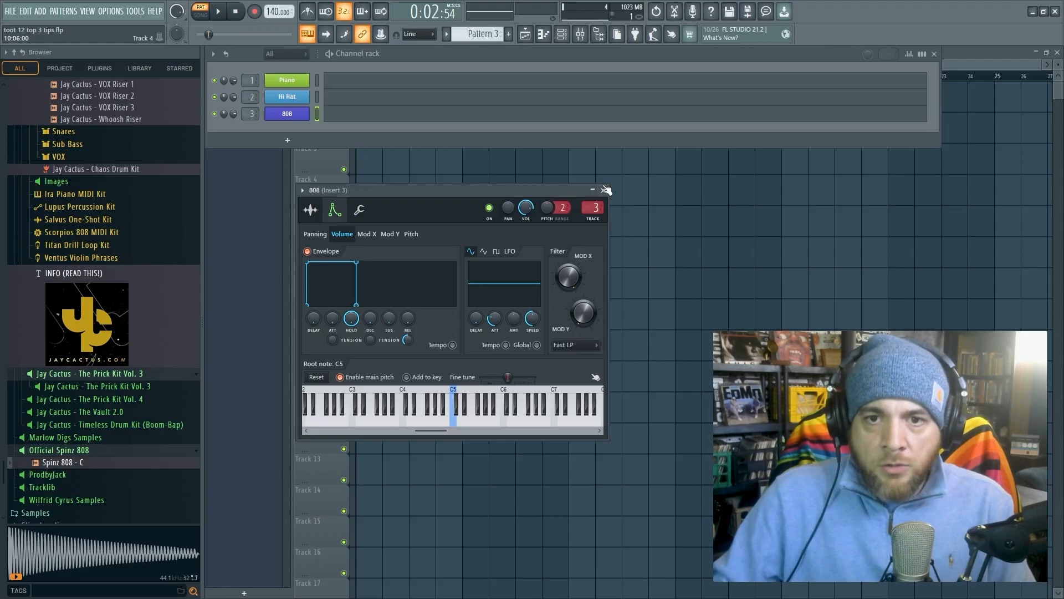
left_click(606, 190)
- Slice the one-bar C4 note in the 808 piano roll into four equal one-beat notes
left_click(353, 114)
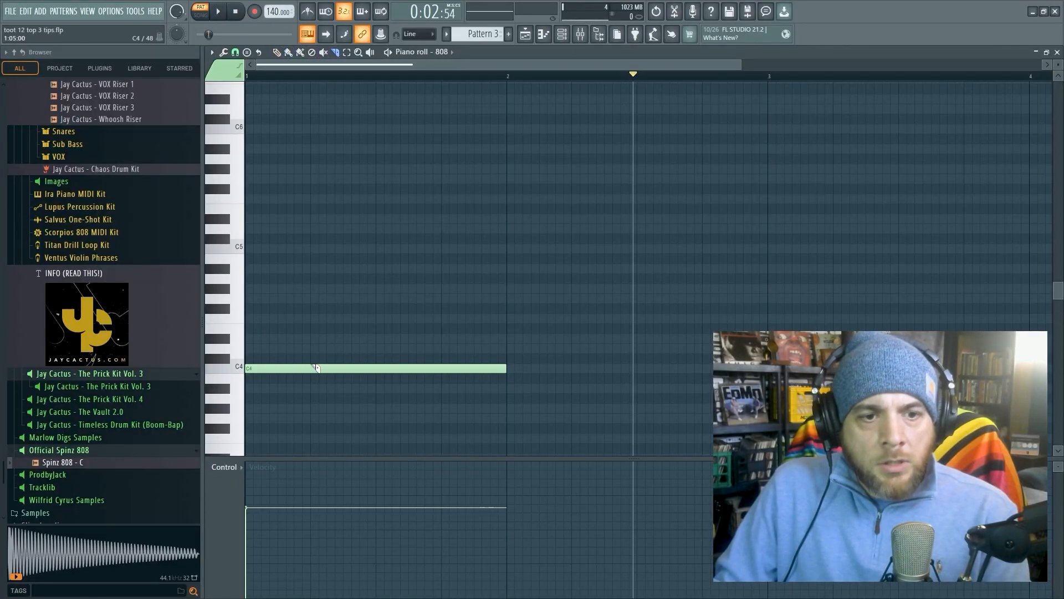
left_click(314, 369)
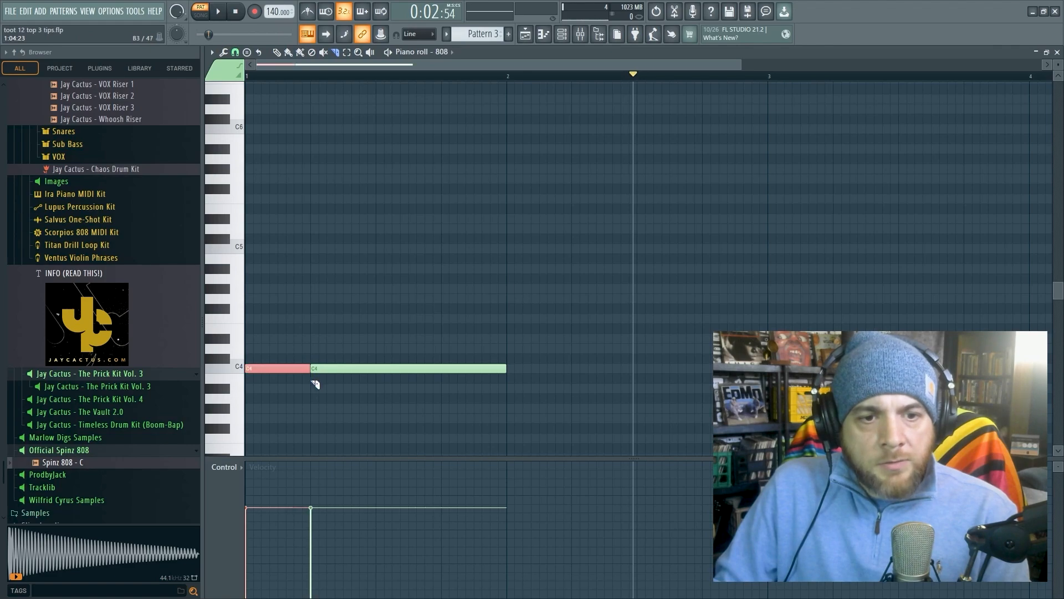
left_click(379, 372)
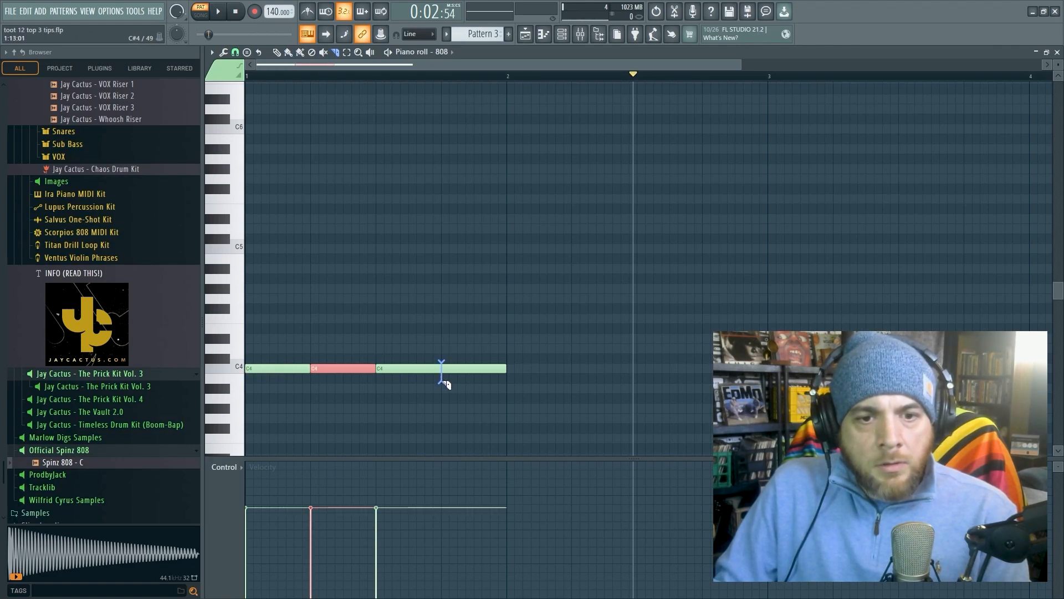
left_click(443, 381)
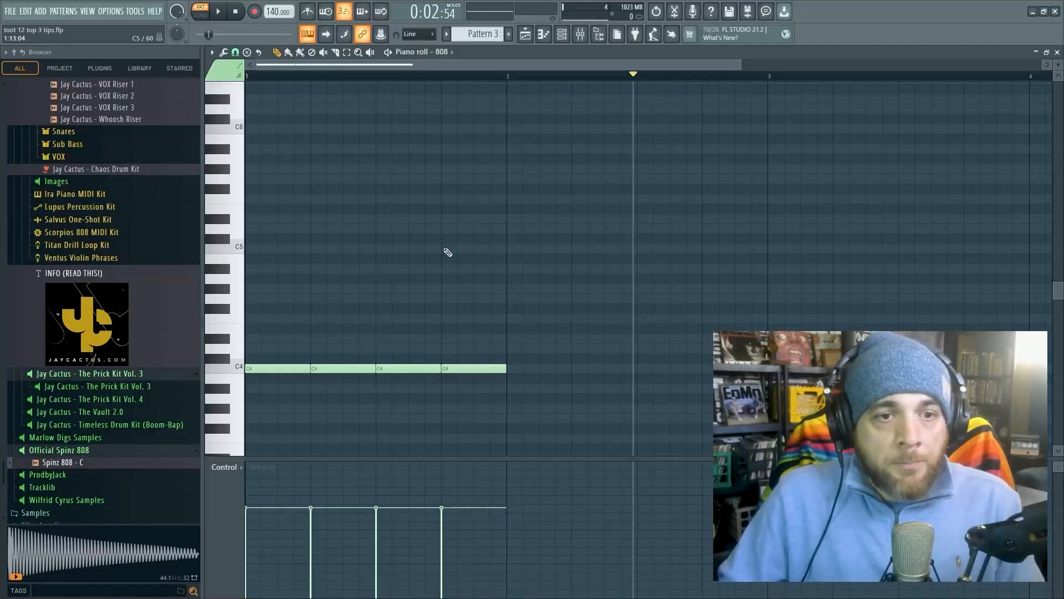
- Add a four-step C5 slide note above the last C4 note, and try shortening it to one step before restoring its length
left_click(450, 249)
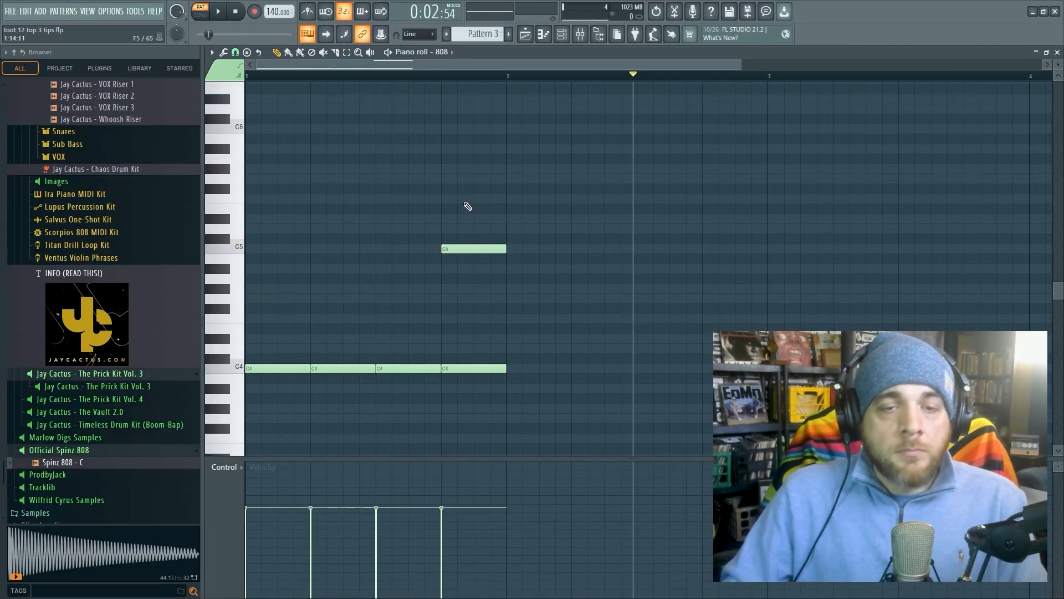
double_click(490, 248)
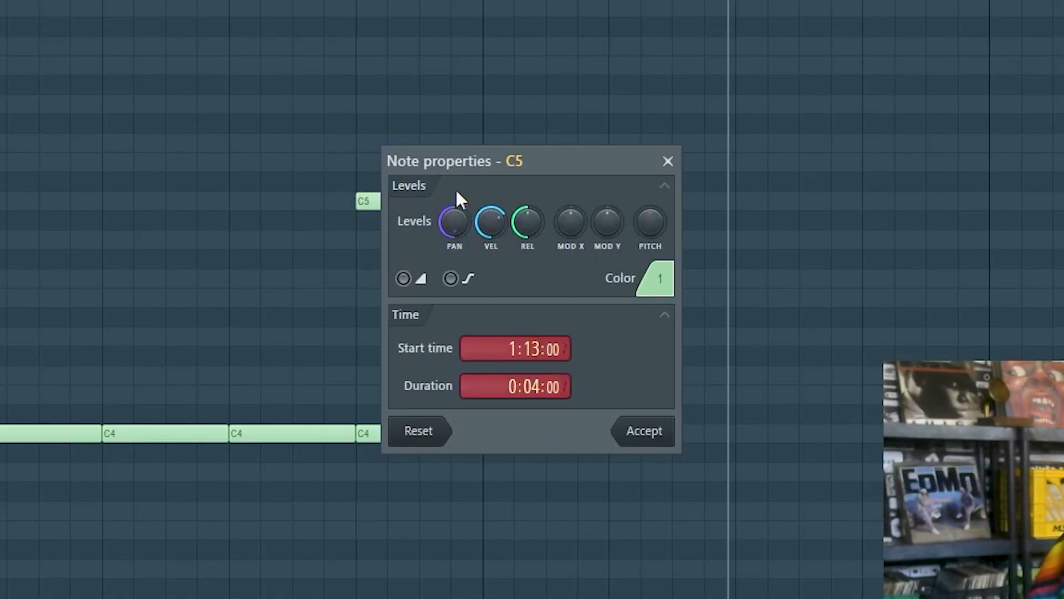
left_click(404, 278)
left_click(658, 442)
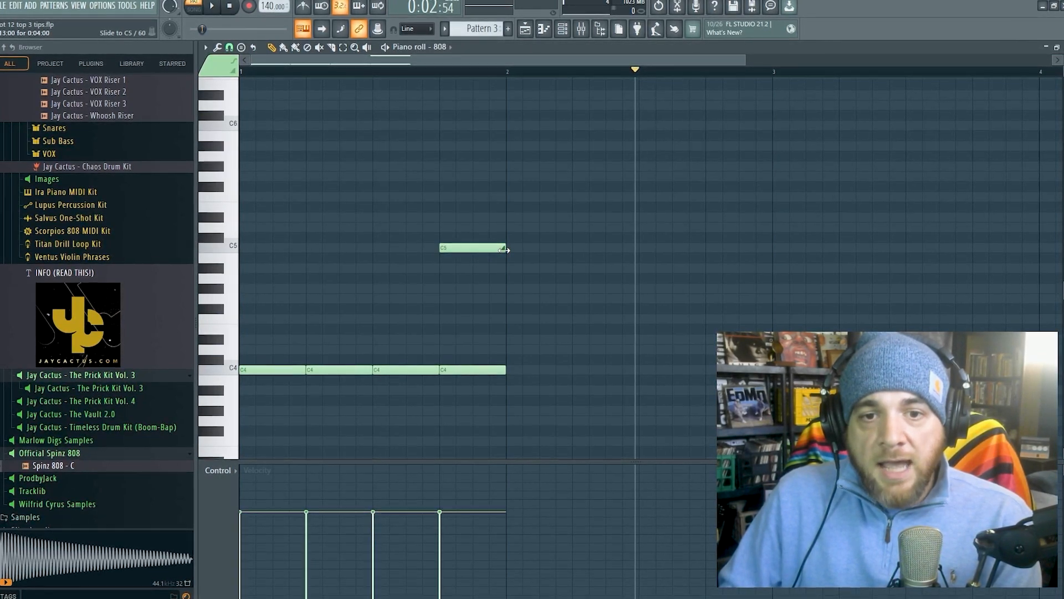
left_click_drag(505, 250, 452, 248)
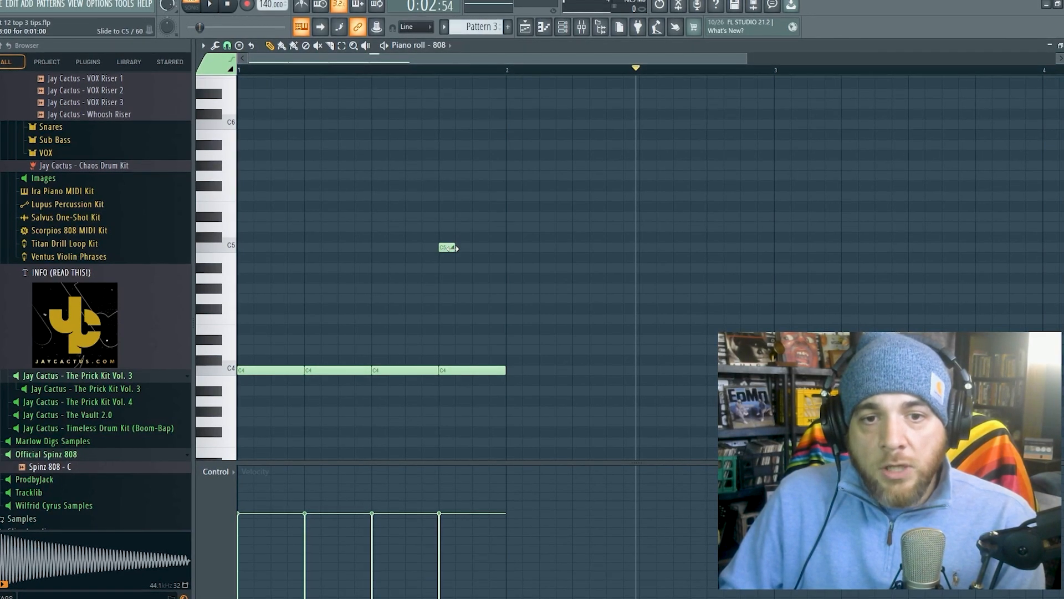
left_click_drag(489, 249, 506, 250)
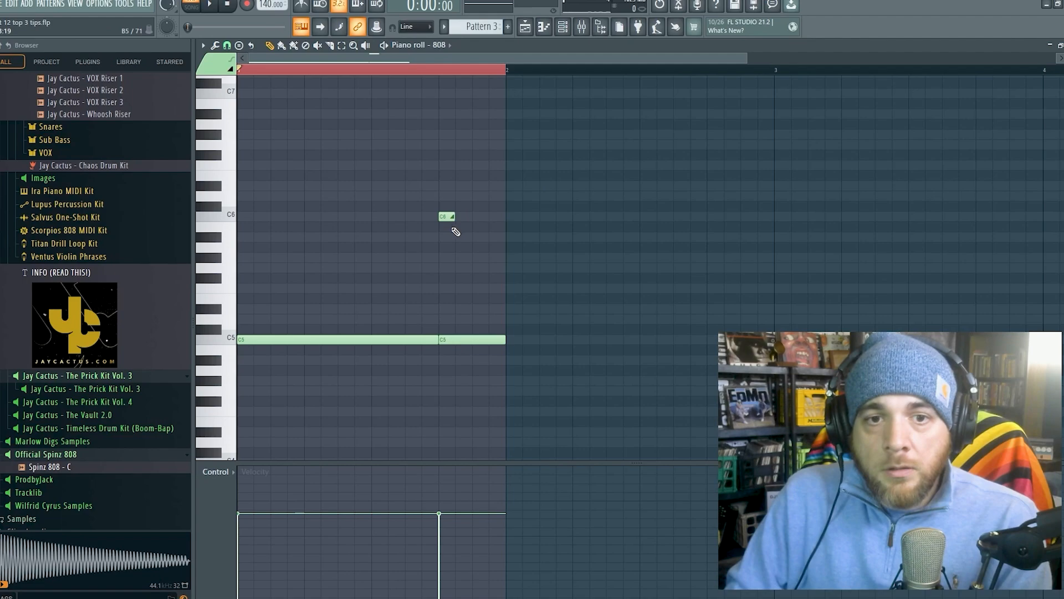
- Play the C6 slide, set the snap to 1/4 step, shorten the slide note to about half a step, and play the bar again
key("space")
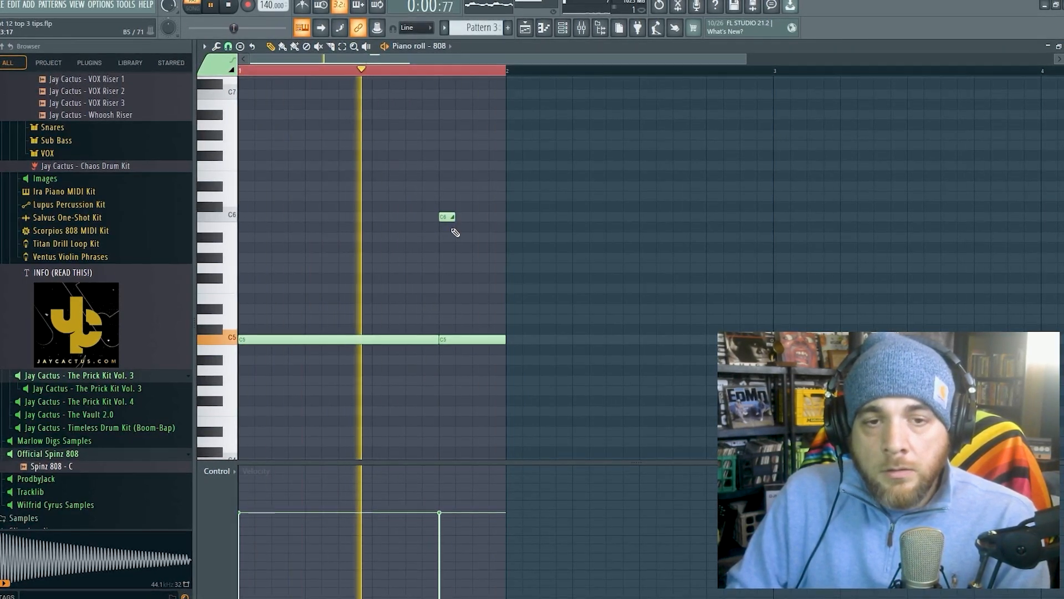
key("space")
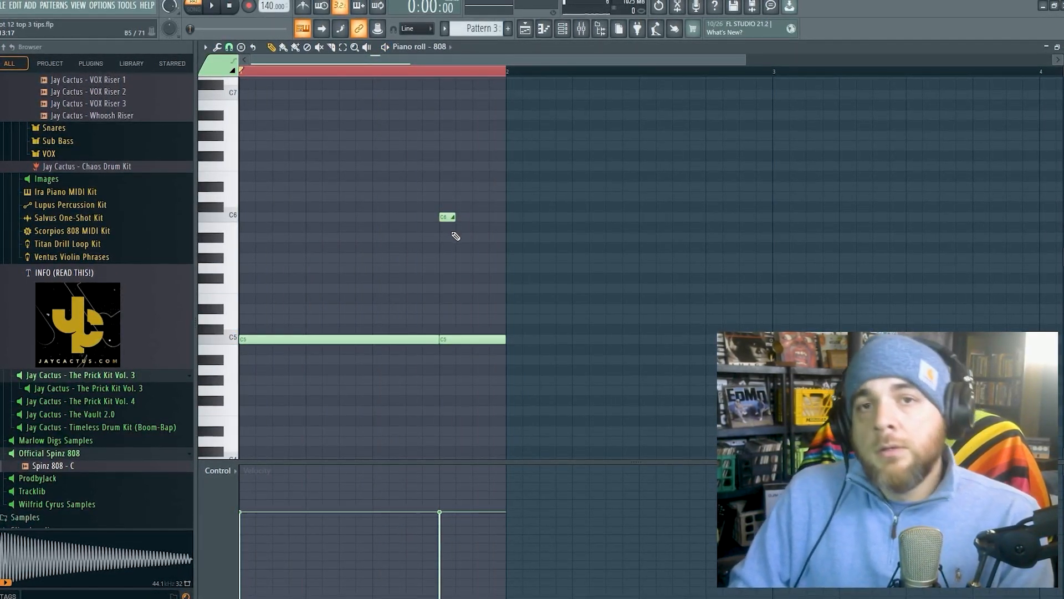
left_click(230, 48)
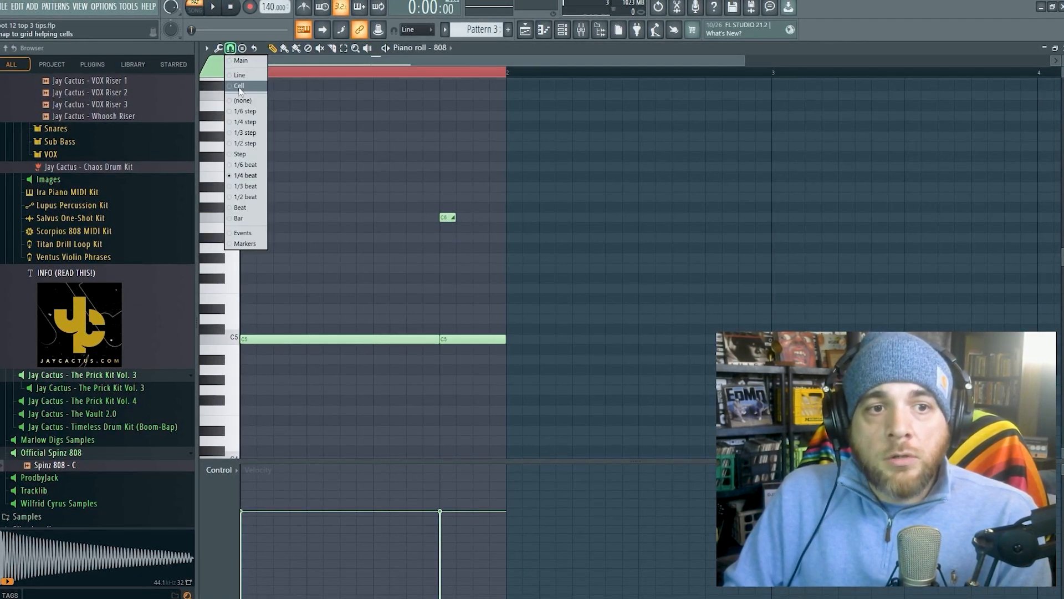
left_click(254, 122)
left_click_drag(452, 218, 442, 218)
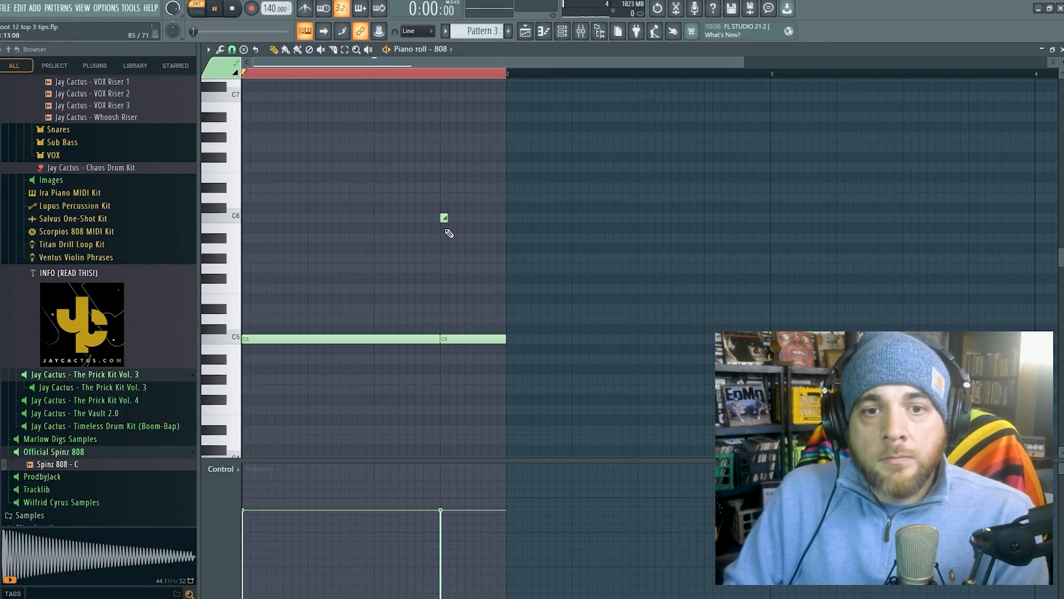
key("space")
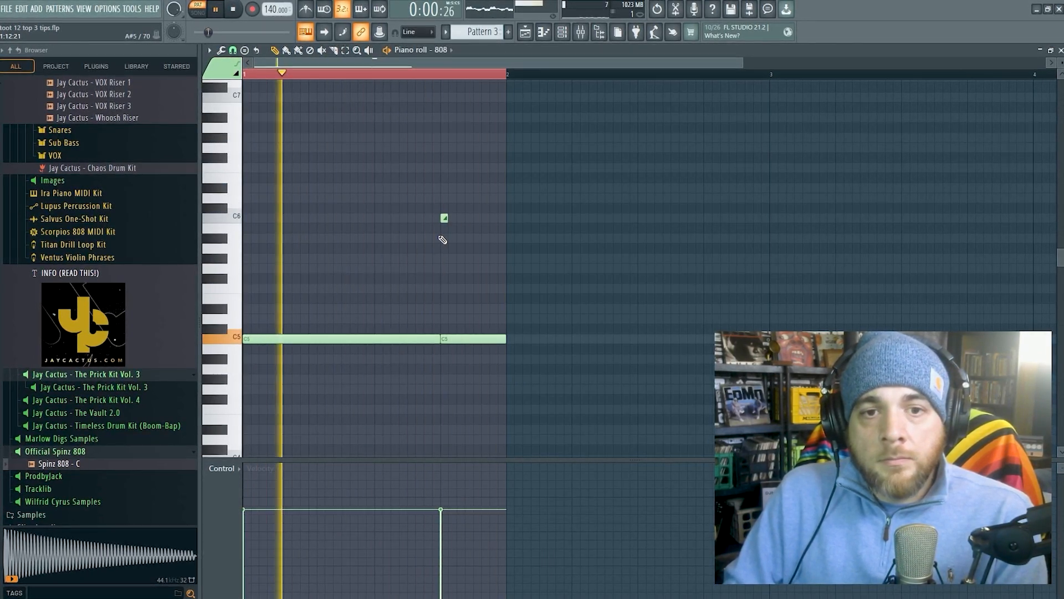
key("space")
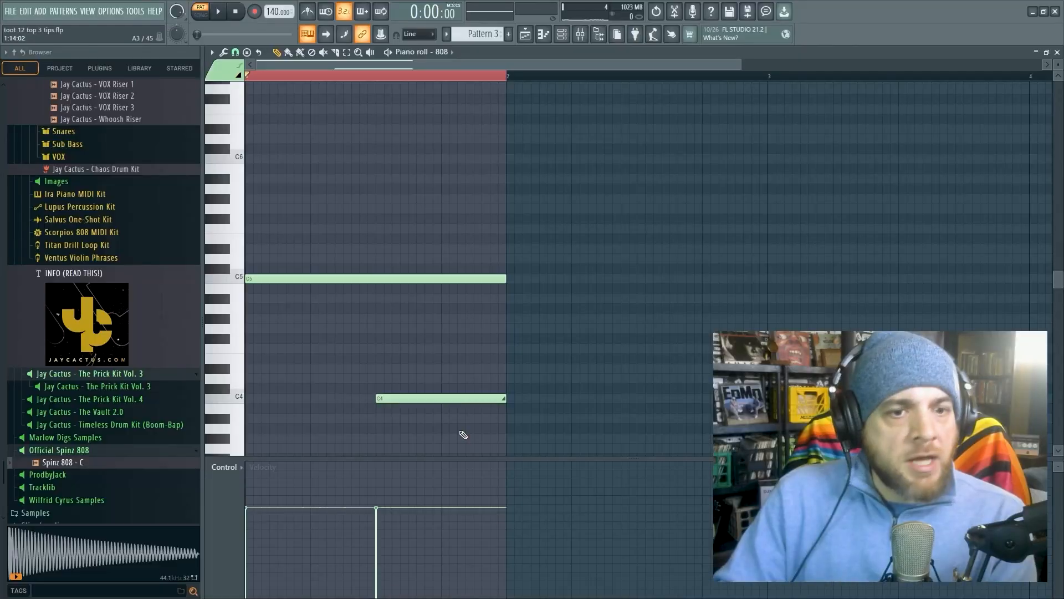
- Play the downward slide to C4, shorten the C4 slide note to about two steps, and play it again
key("space")
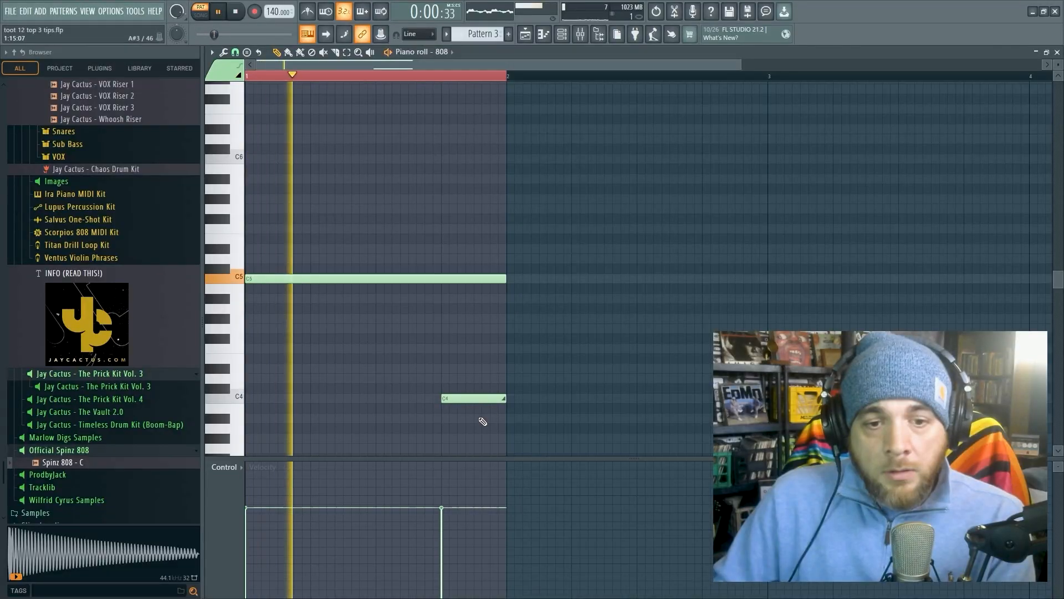
key("space")
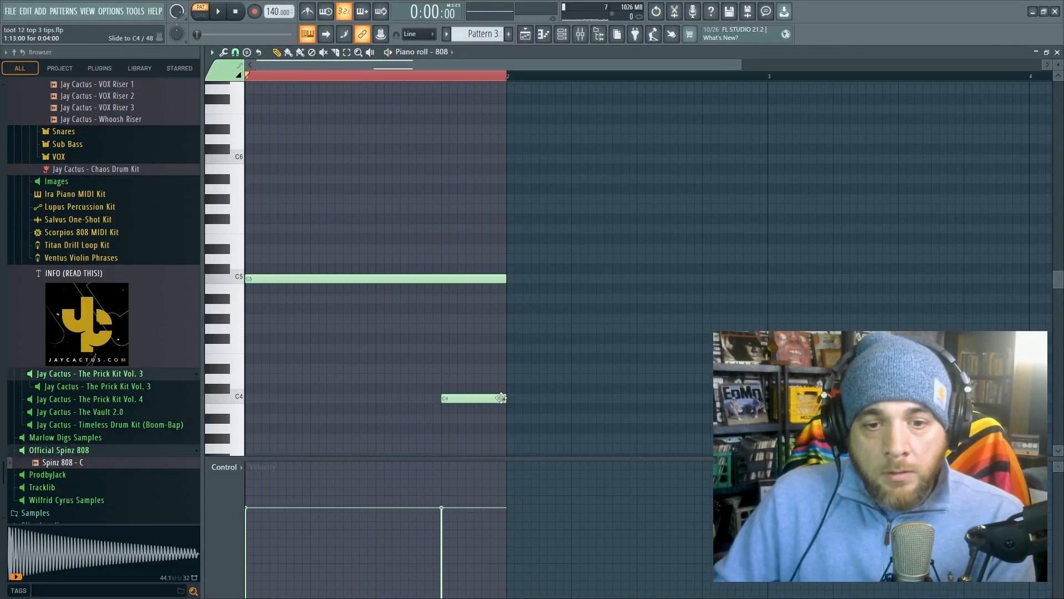
left_click_drag(504, 397, 473, 401)
key("space")
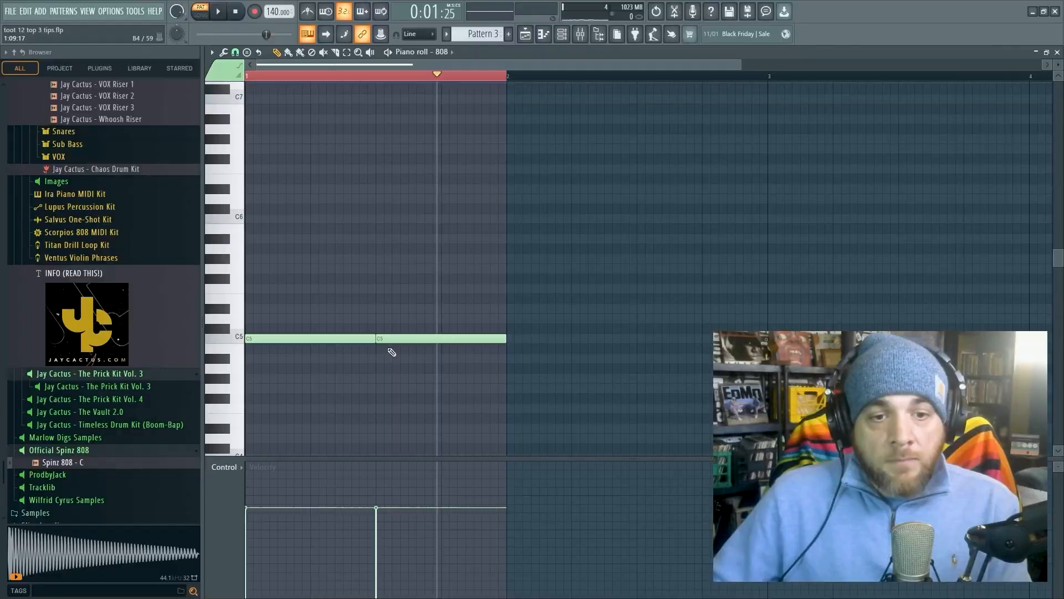
- Add an eight-step G4 note below the second C5 note, starting at 1:09:00, and make it a slide note
left_click(379, 389)
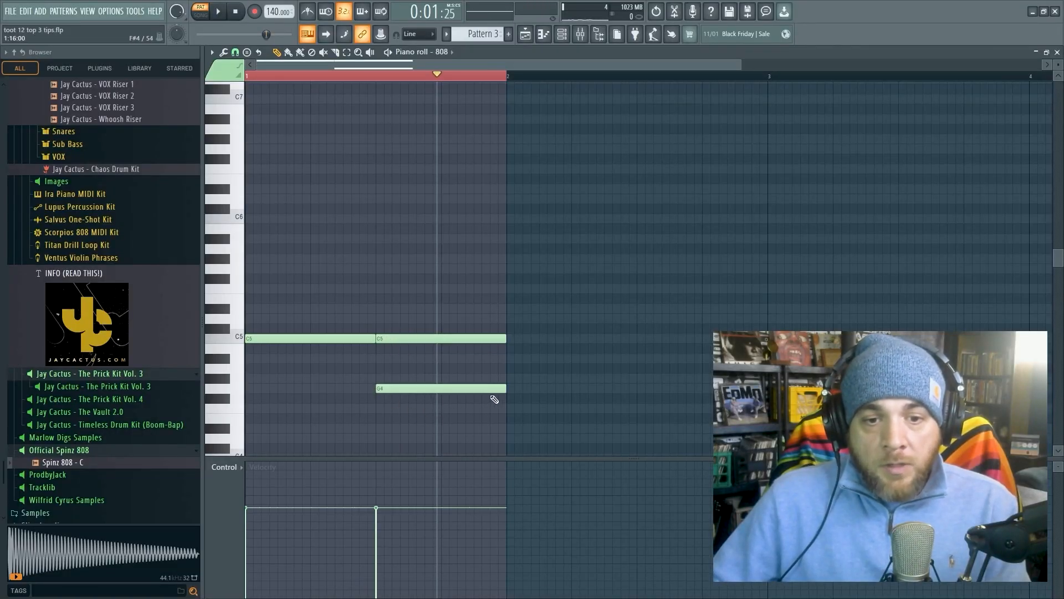
double_click(438, 392)
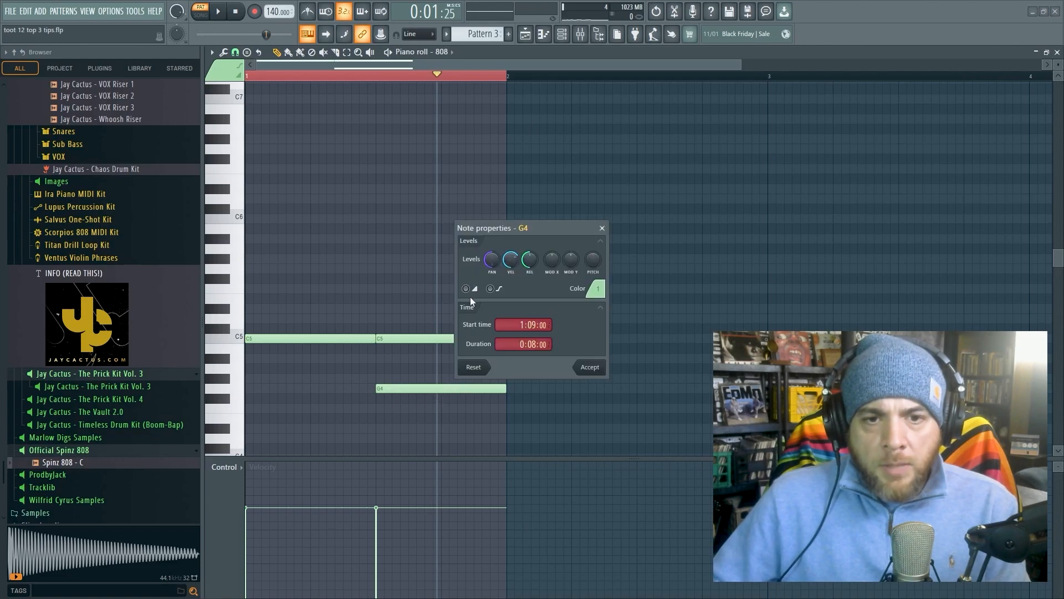
left_click(590, 367)
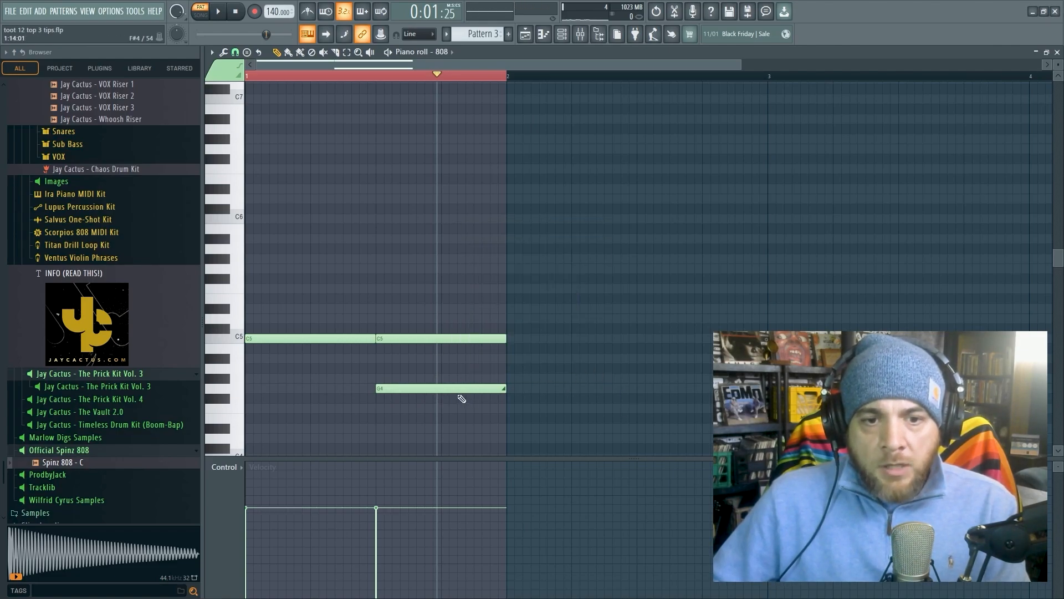
- Lower the second C5 note's velocity to minimum, raise the G4 slide note to C5, and play the bar
left_click_drag(438, 388, 467, 388)
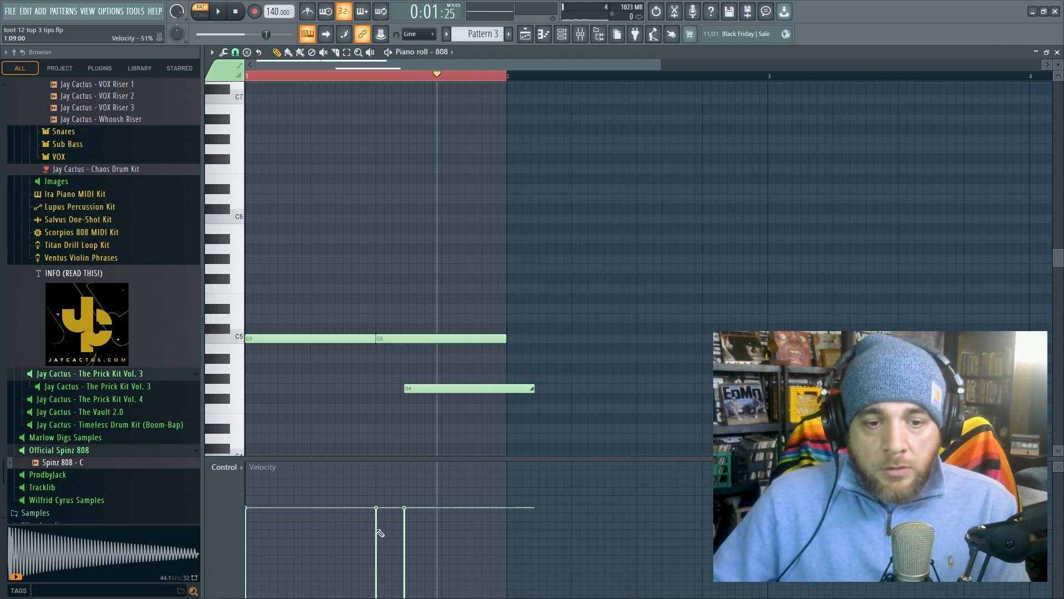
left_click_drag(380, 532, 377, 598)
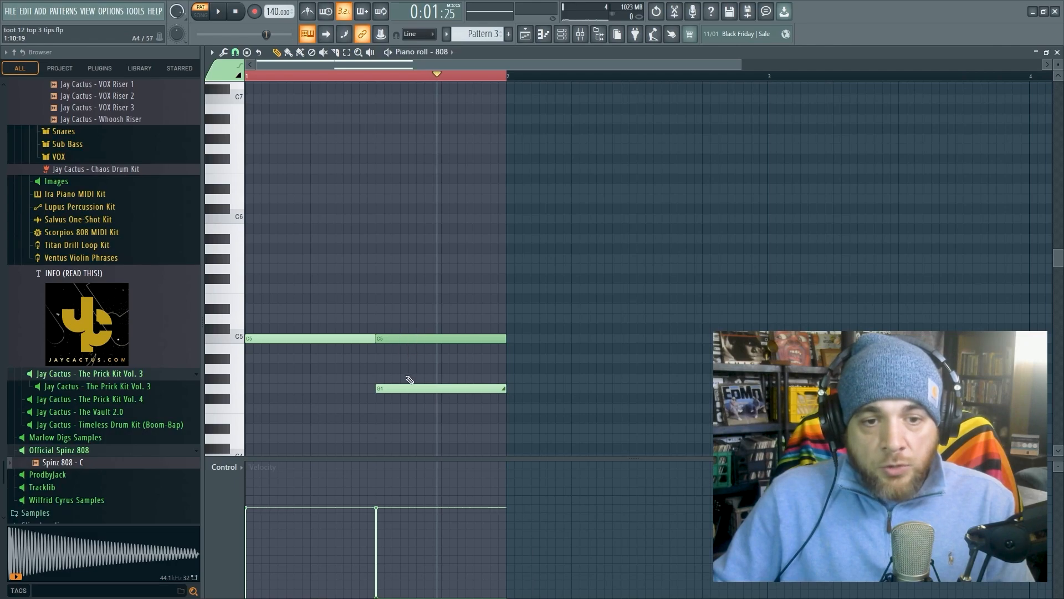
left_click_drag(406, 393, 406, 342)
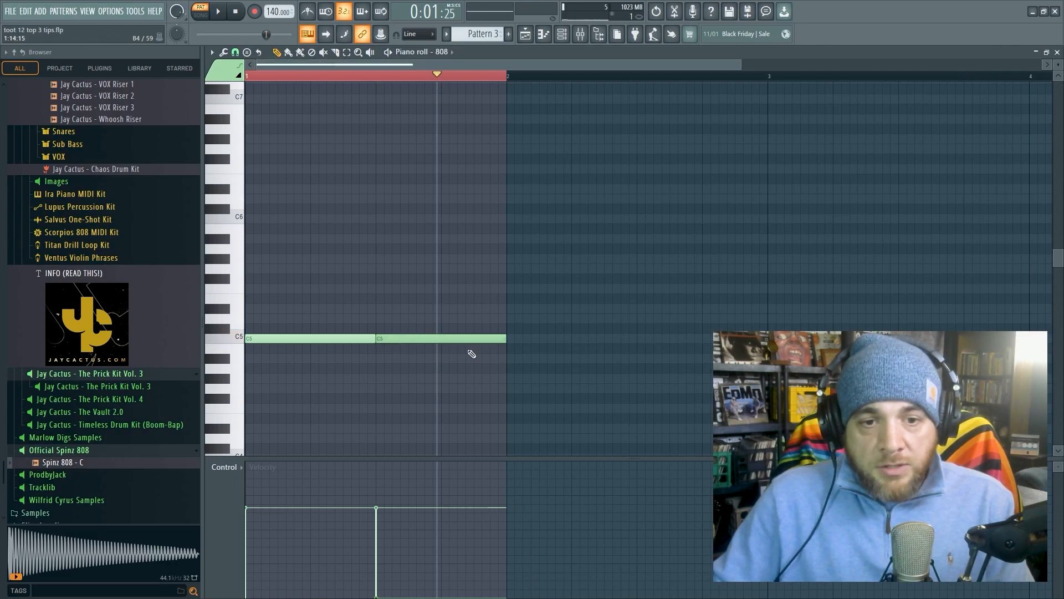
left_click(218, 12)
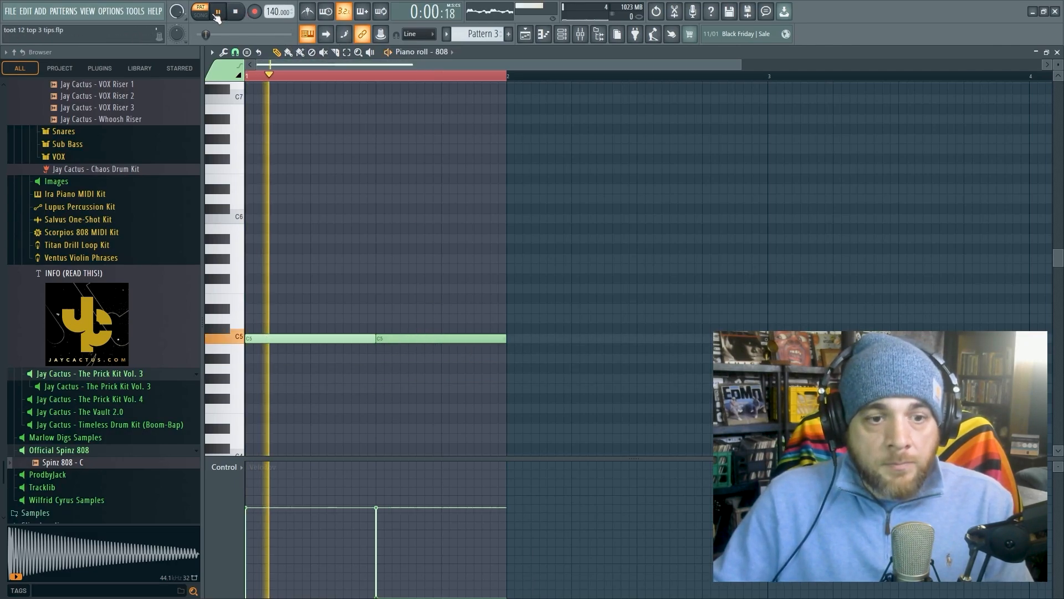